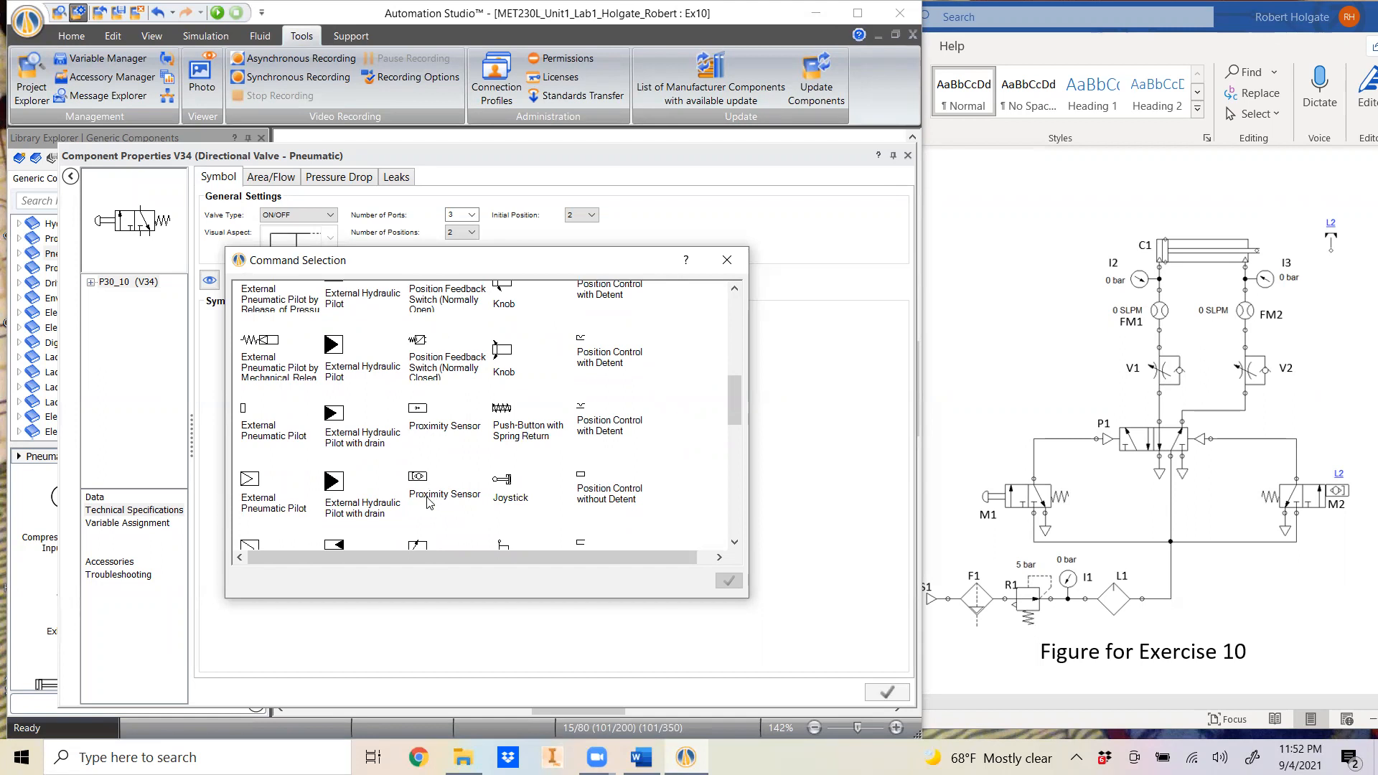
# - Replace the right-hand 3/2 valve's push-button command with the magnetic proximity sensor command and save the changes
pyautogui.click(422, 486)
pyautogui.click(729, 581)
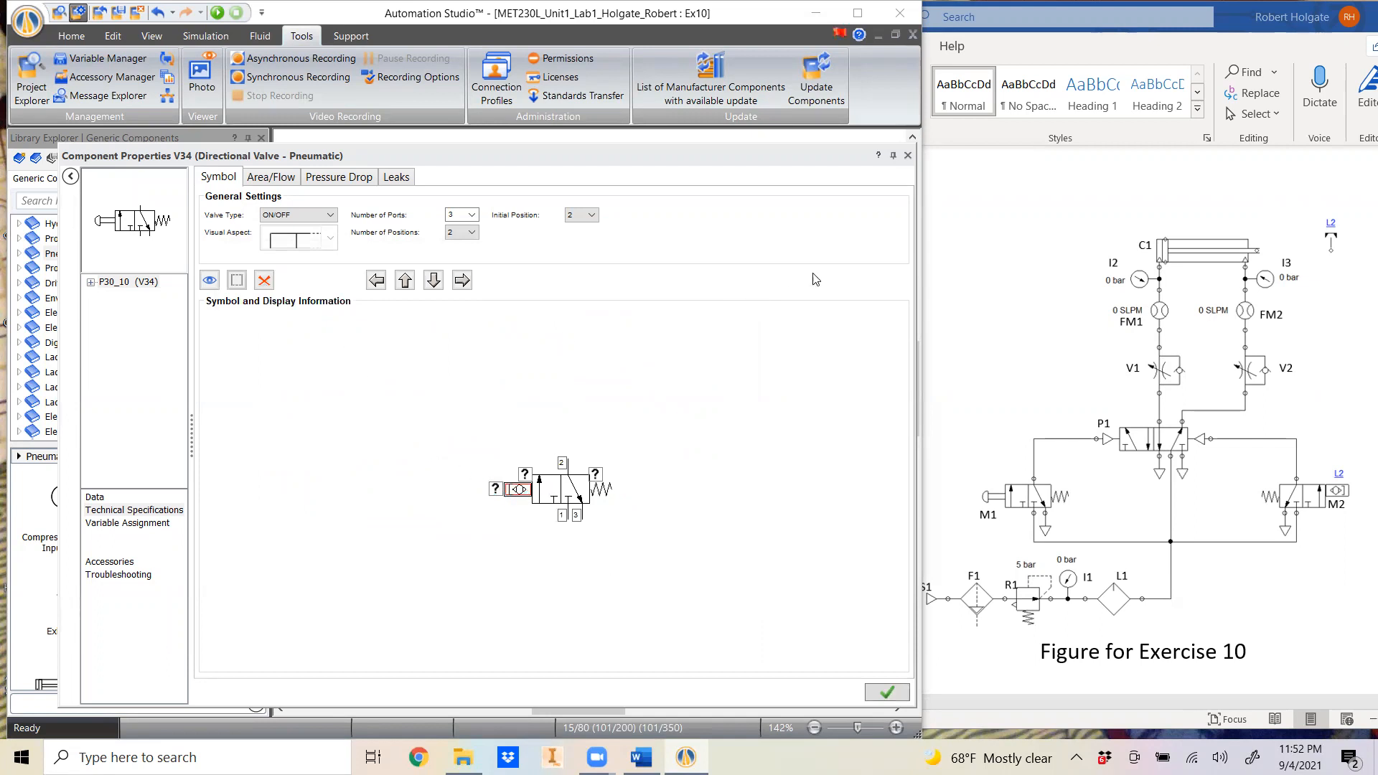
pyautogui.click(907, 155)
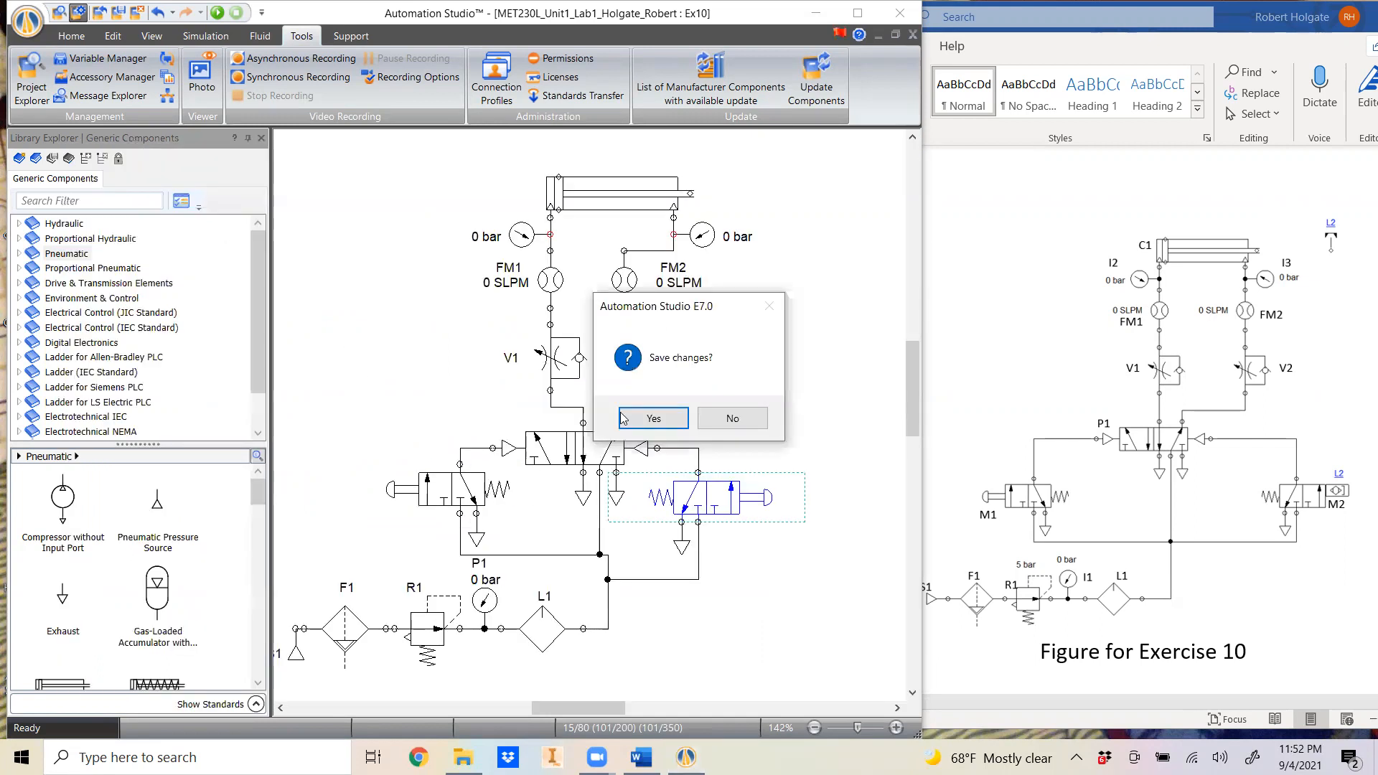
pyautogui.click(674, 418)
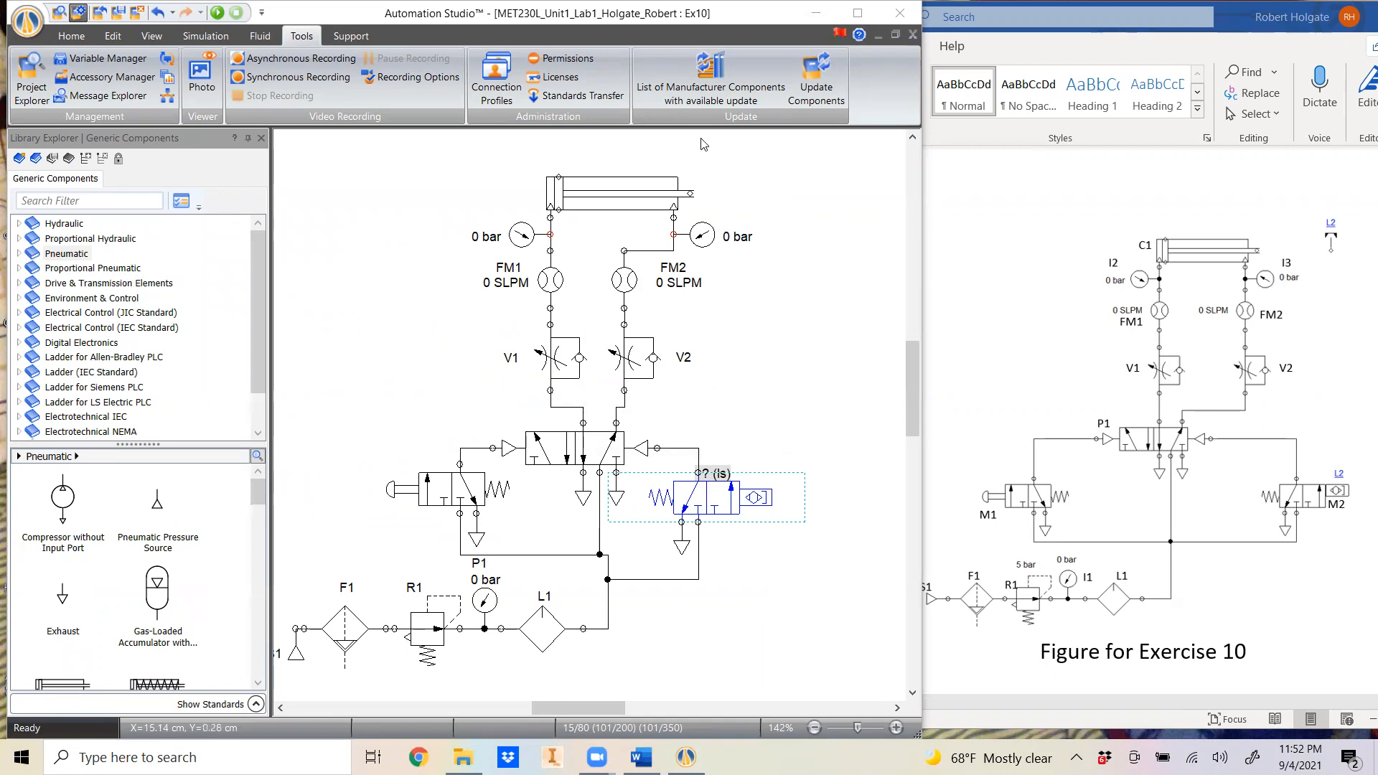
# - Search the library for "sensor", place a pneumatic magnetic sensor reference beyond the cylinder rod, and give it the alias L2
pyautogui.click(80, 202)
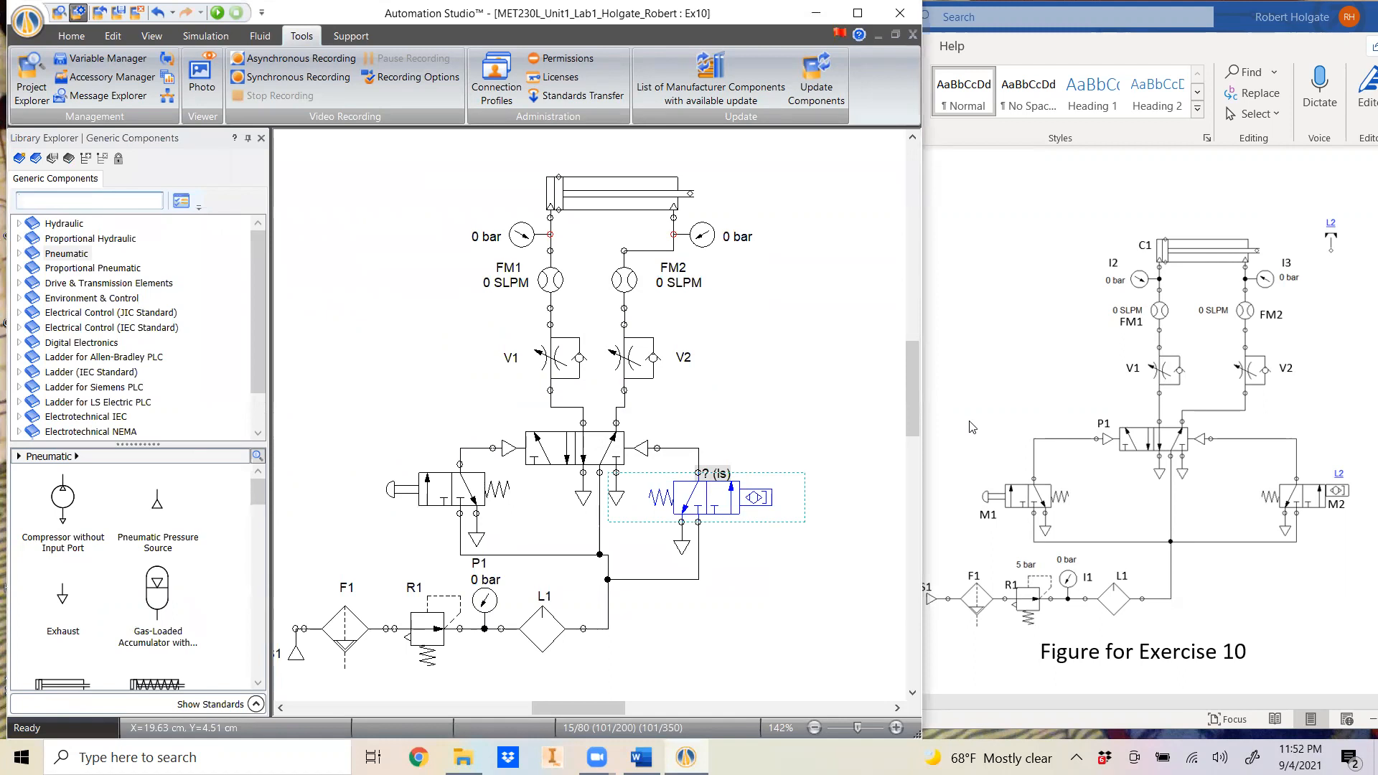
pyautogui.write('sensor')
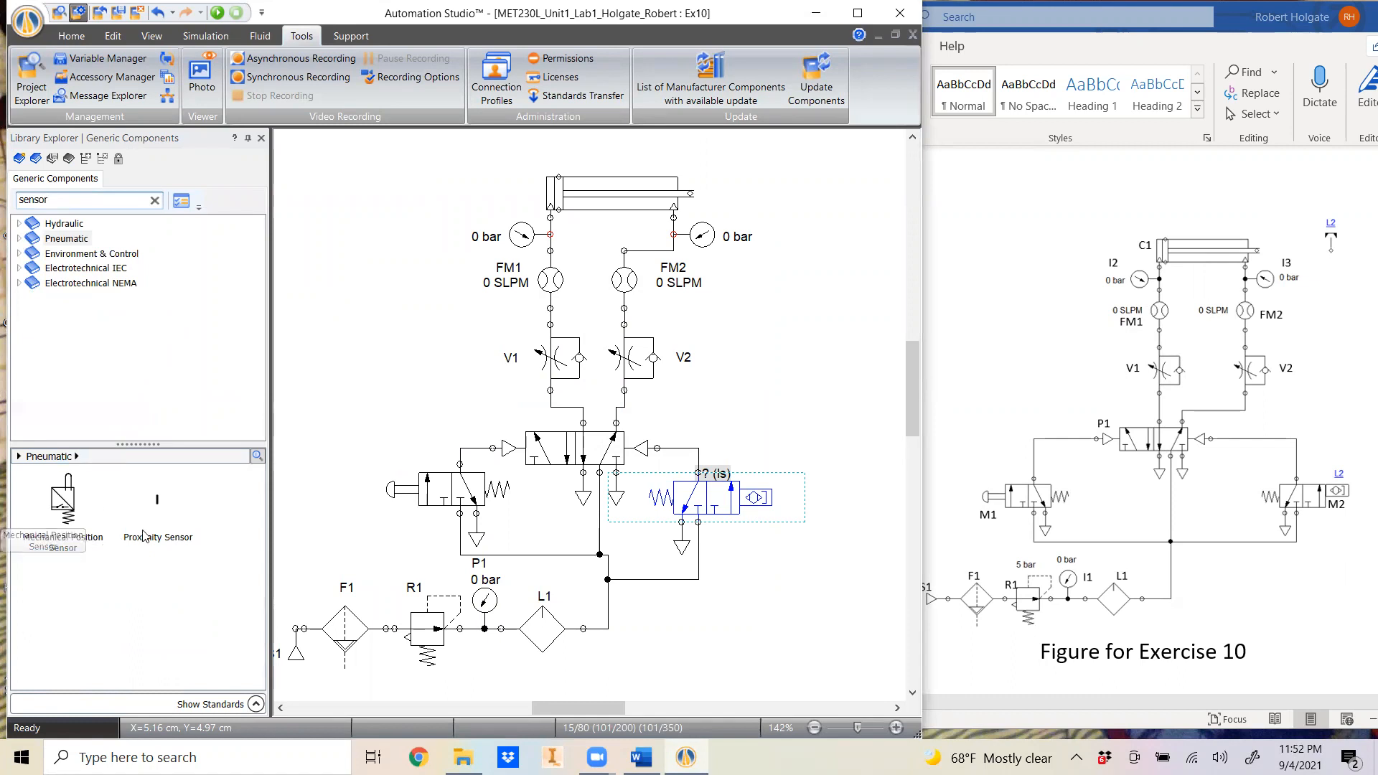
pyautogui.click(60, 243)
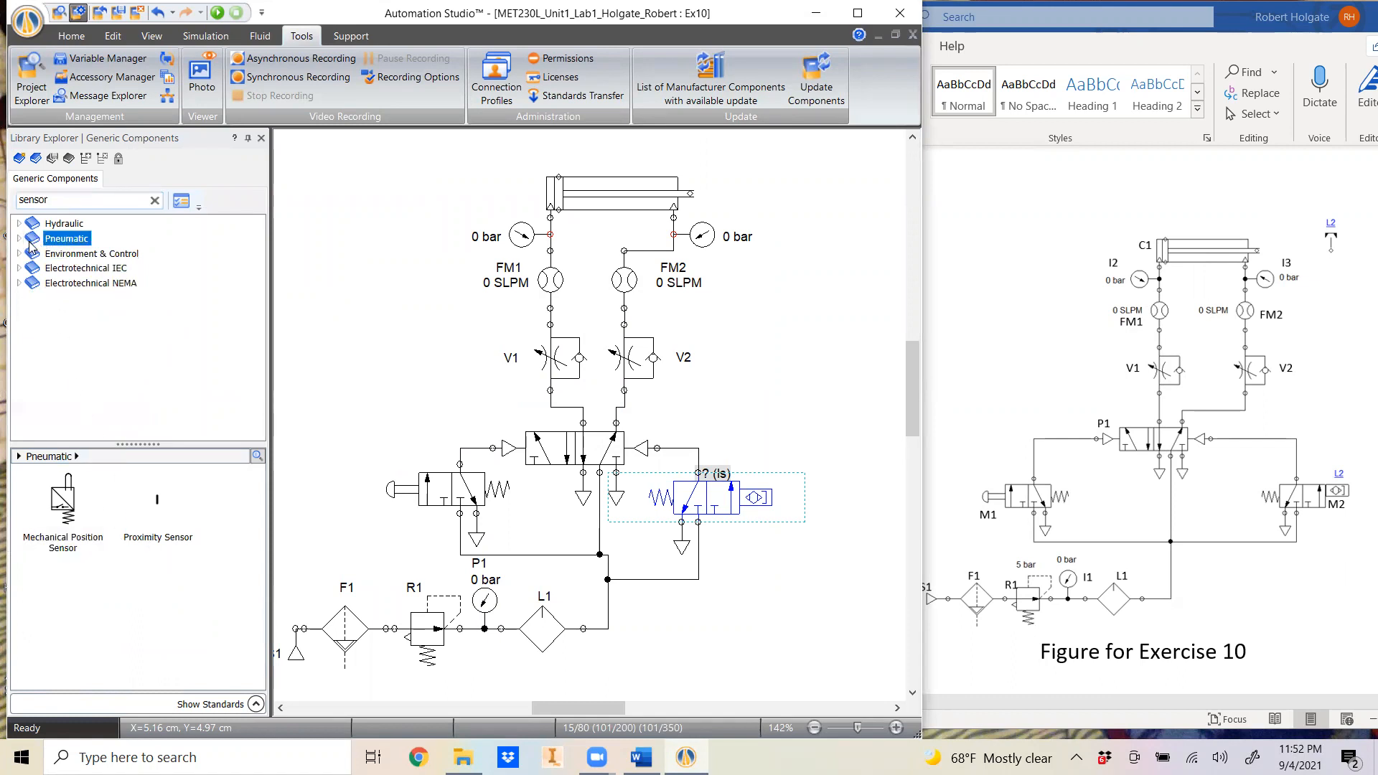
pyautogui.click(19, 239)
pyautogui.click(68, 254)
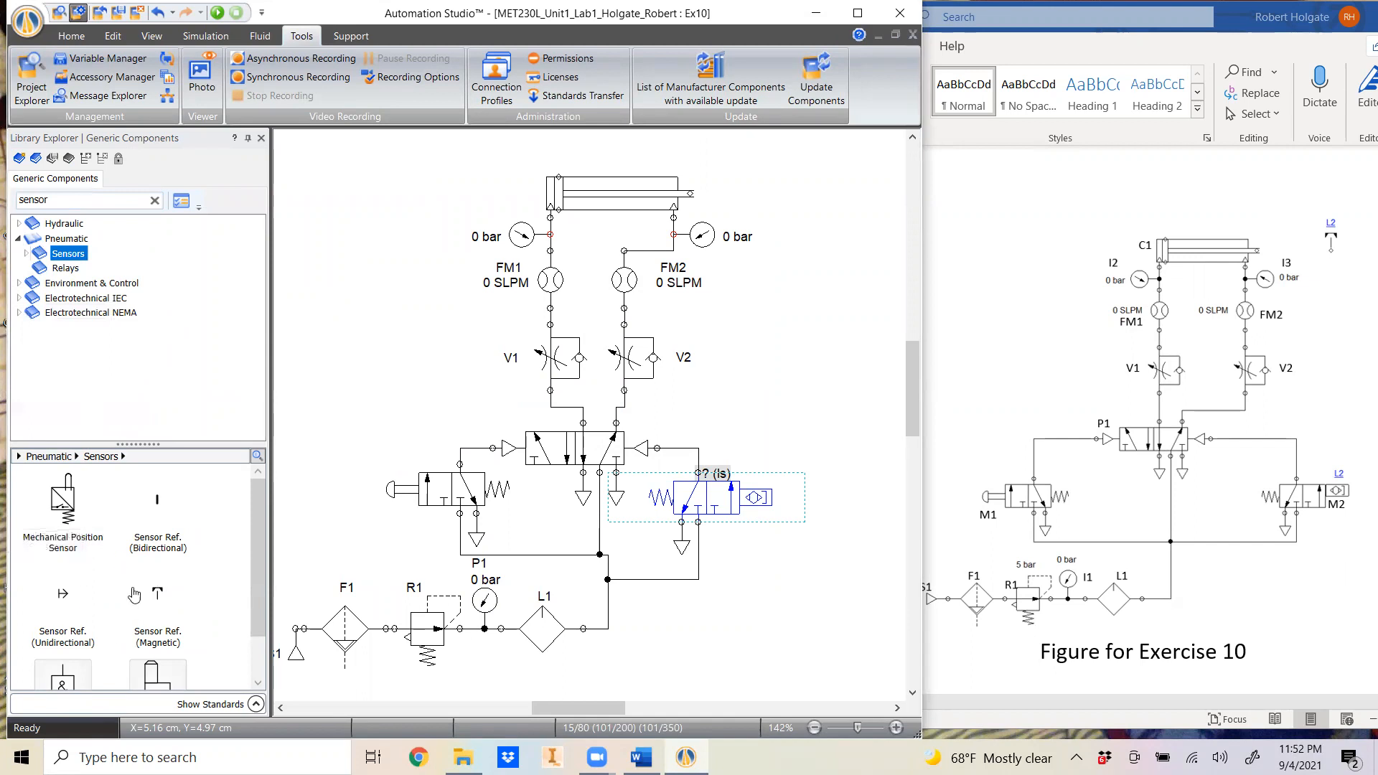
pyautogui.scroll(-1, 120, 574)
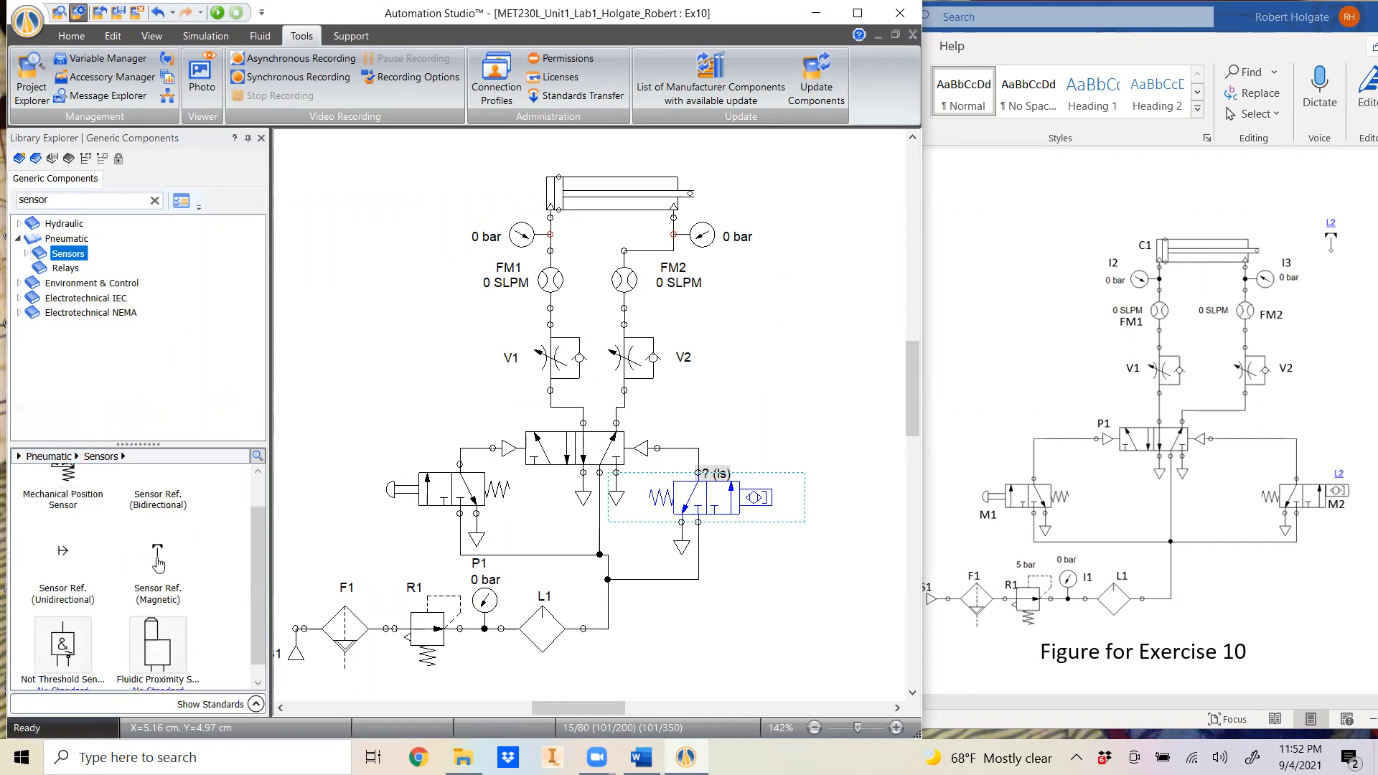
pyautogui.click(159, 564)
pyautogui.moveTo(159, 564); pyautogui.dragTo(822, 162)
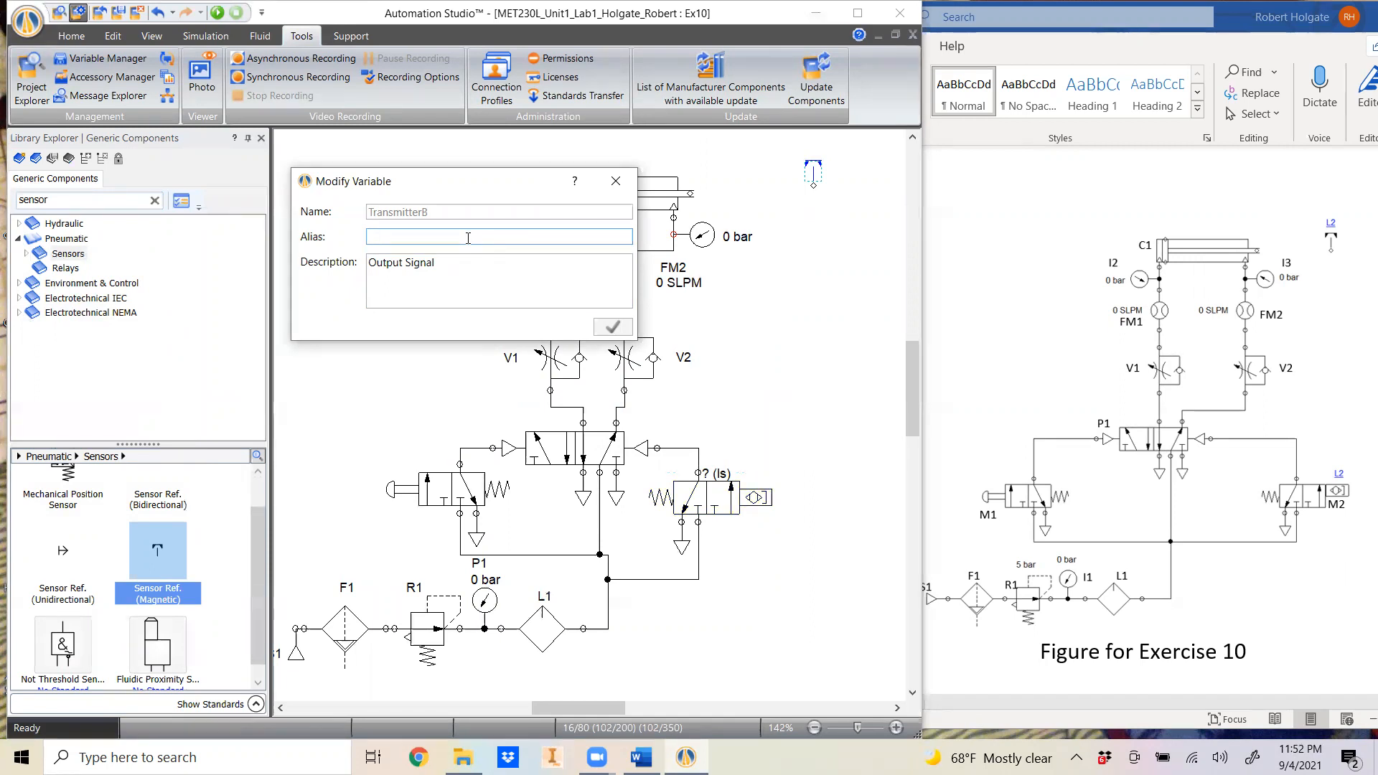
pyautogui.write('L2')
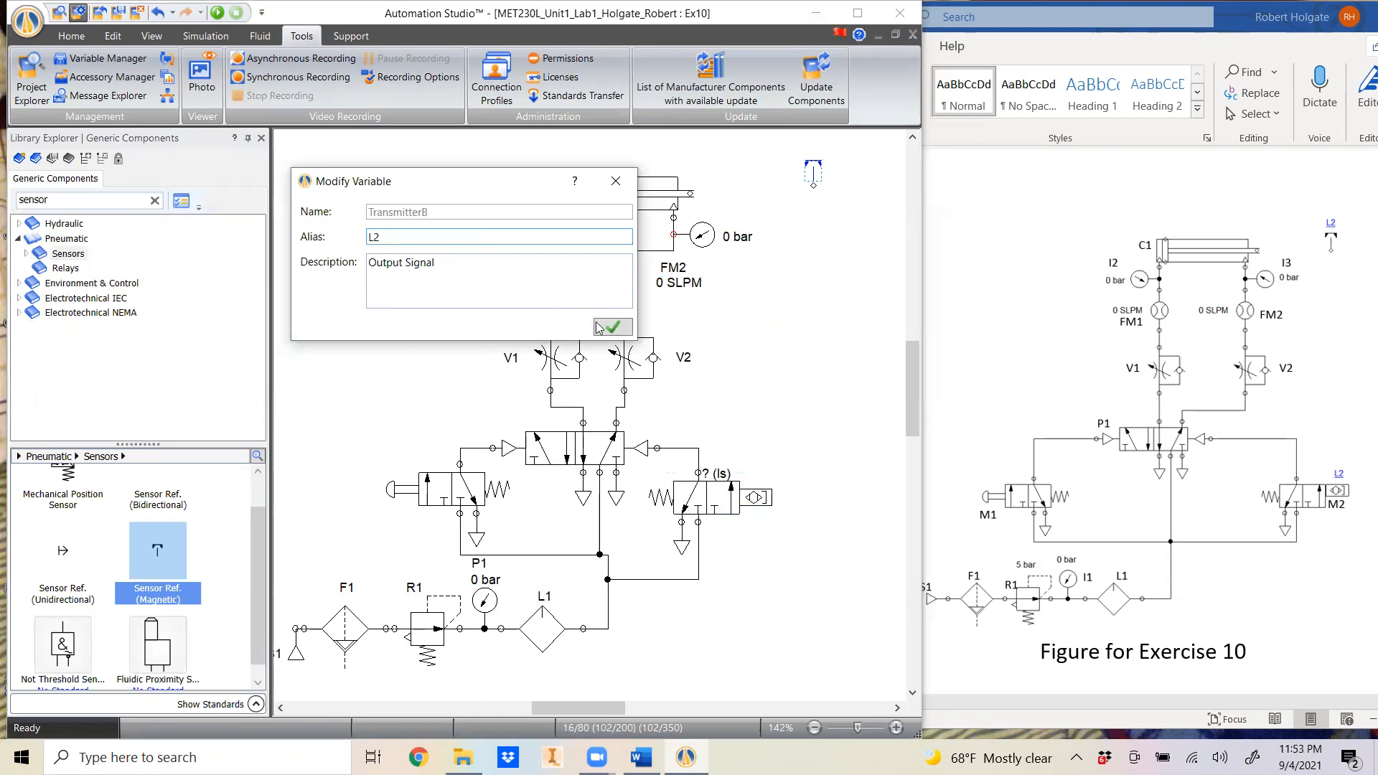
pyautogui.click(623, 328)
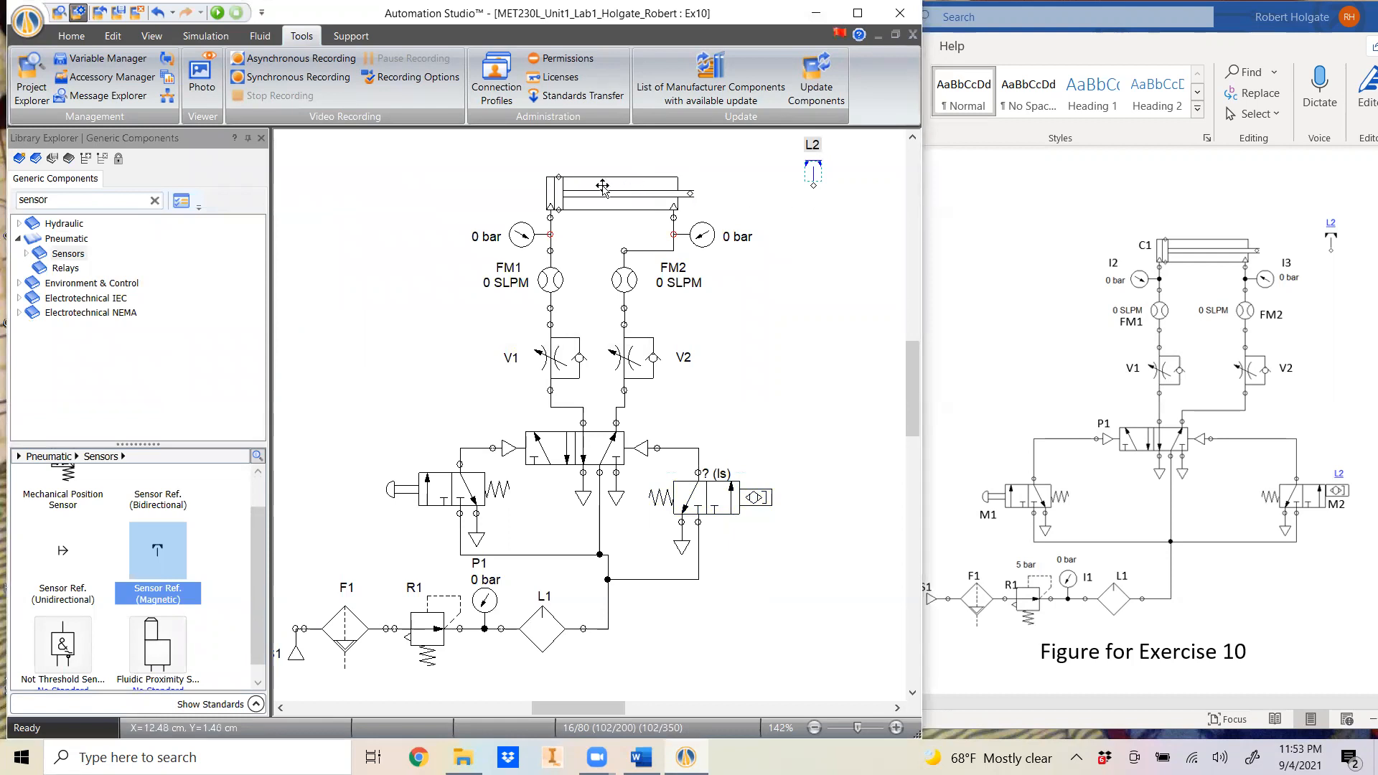
# - Set the double-acting cylinder's extension to 100 %
pyautogui.click(700, 199)
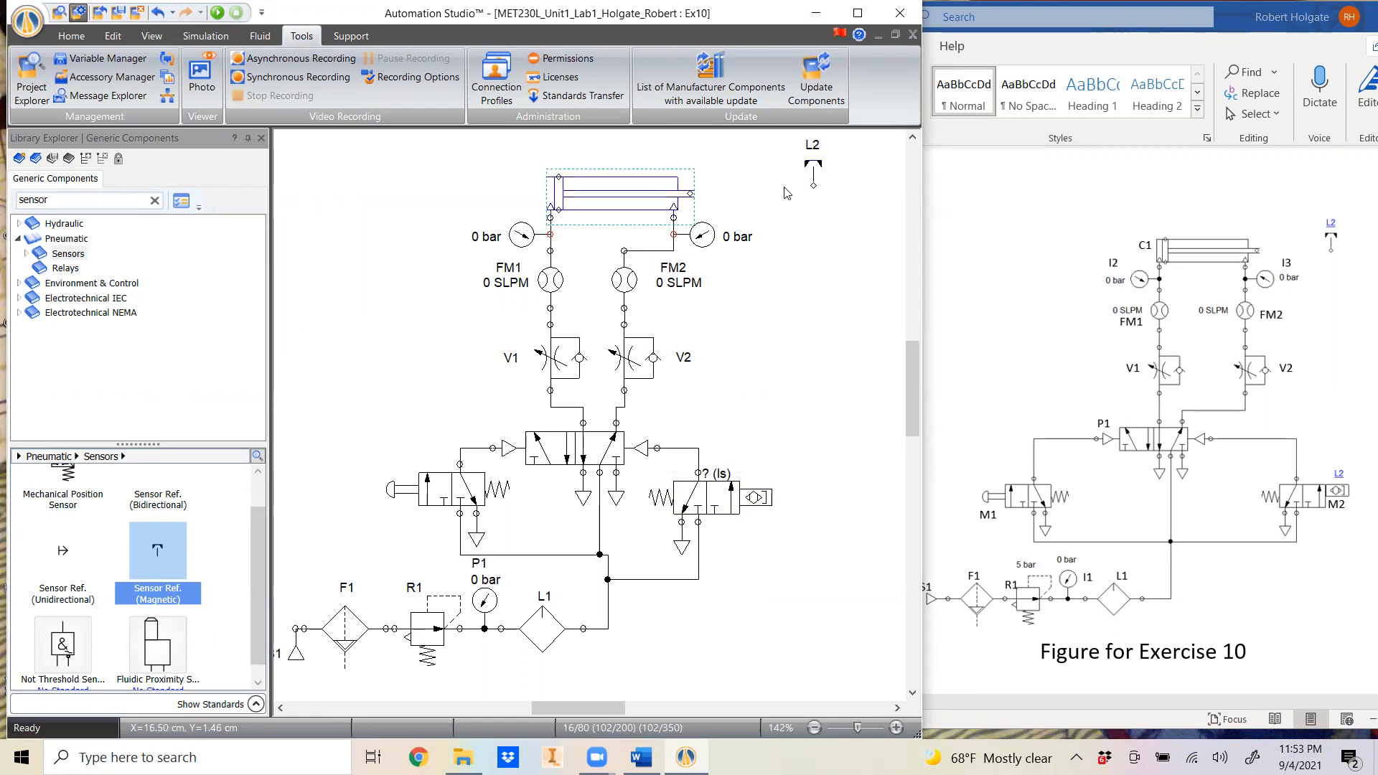
pyautogui.doubleClick(619, 192)
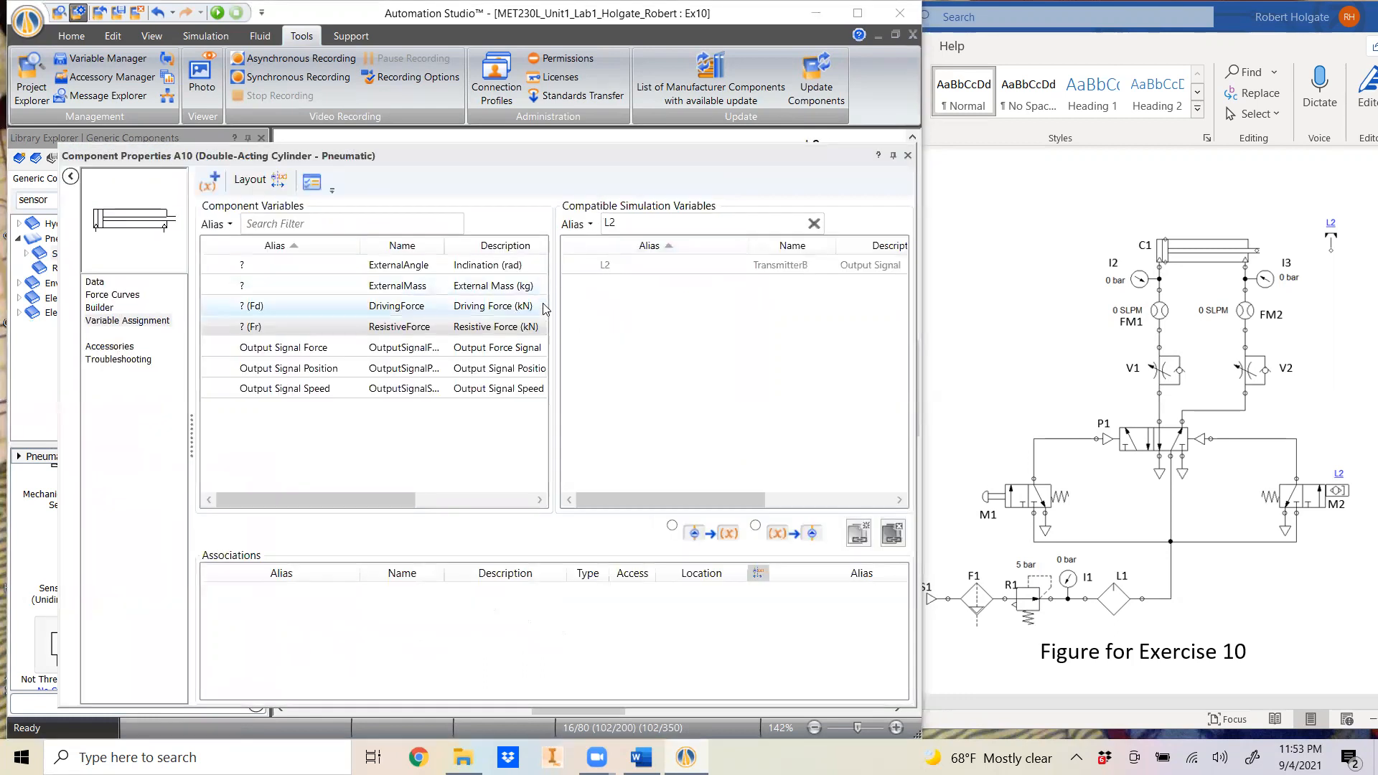
pyautogui.click(103, 285)
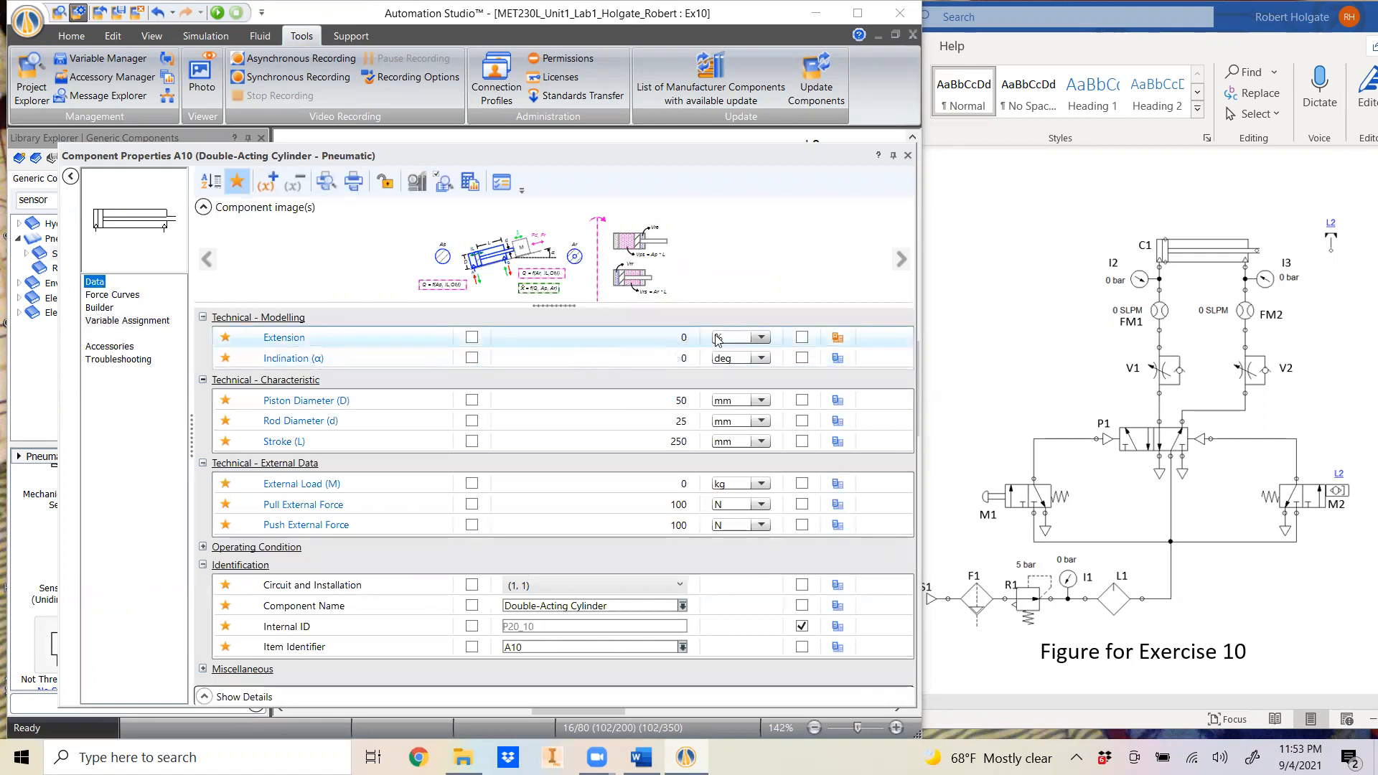
pyautogui.click(678, 336)
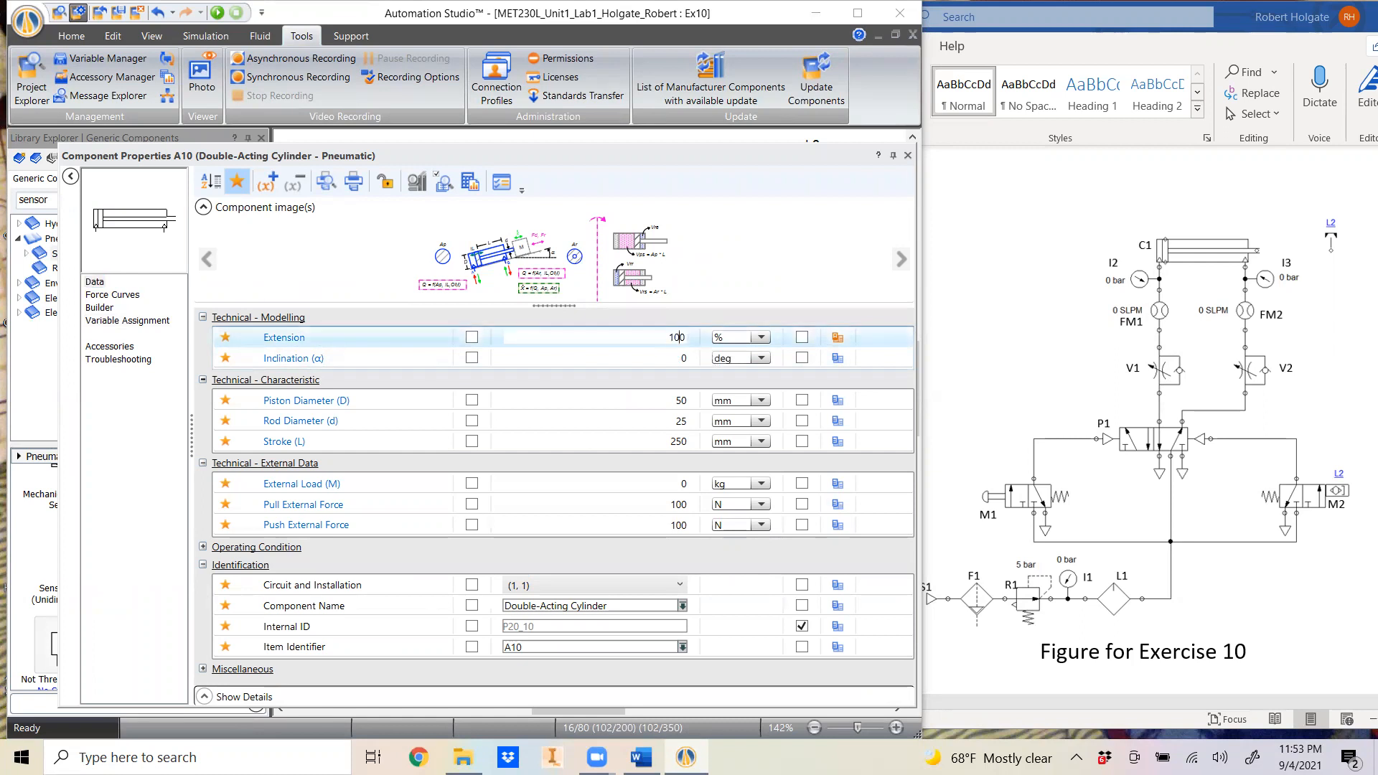
pyautogui.write('10')
pyautogui.press('Return')
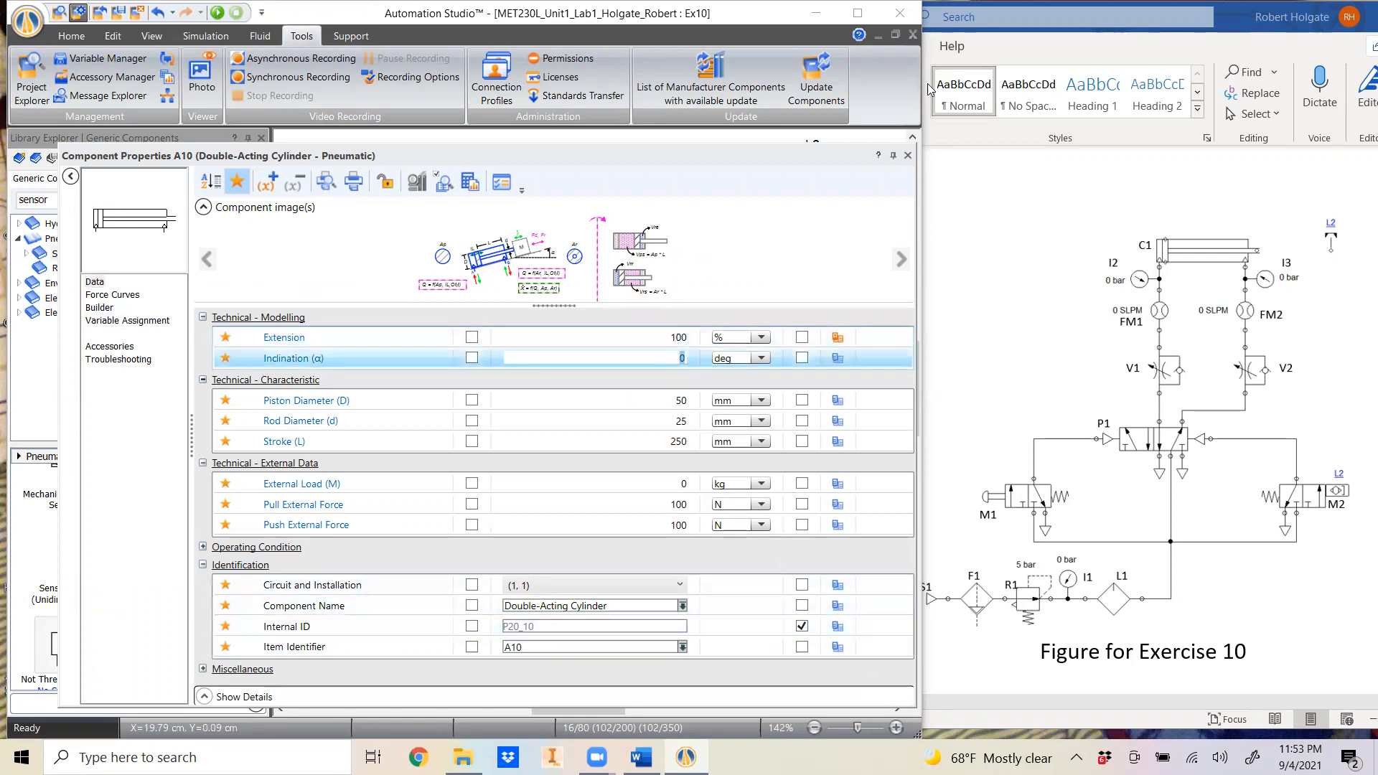
pyautogui.click(908, 156)
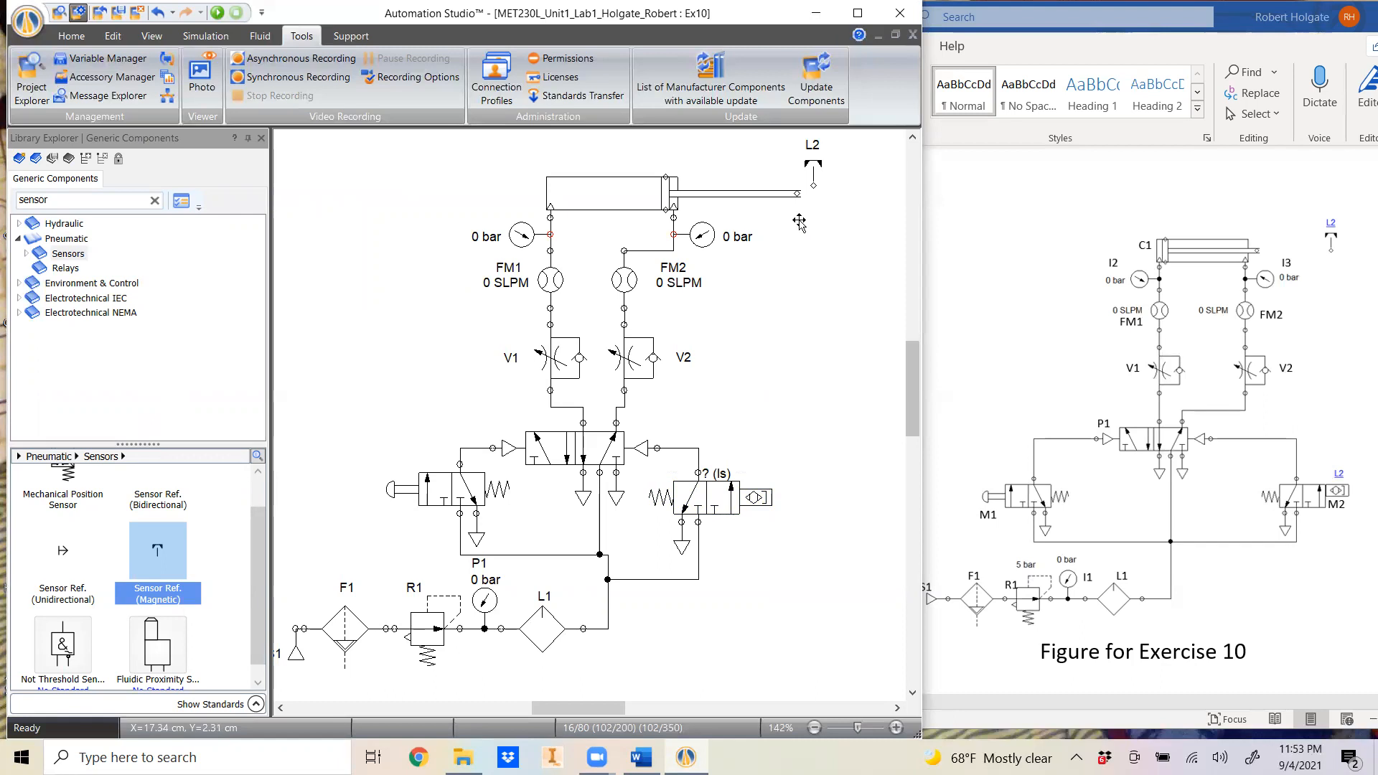
# - Position the L2 magnetic sensor at the tip of the extended cylinder rod, trying it over the piston along the way
pyautogui.click(810, 168)
pyautogui.moveTo(830, 238); pyautogui.dragTo(795, 201)
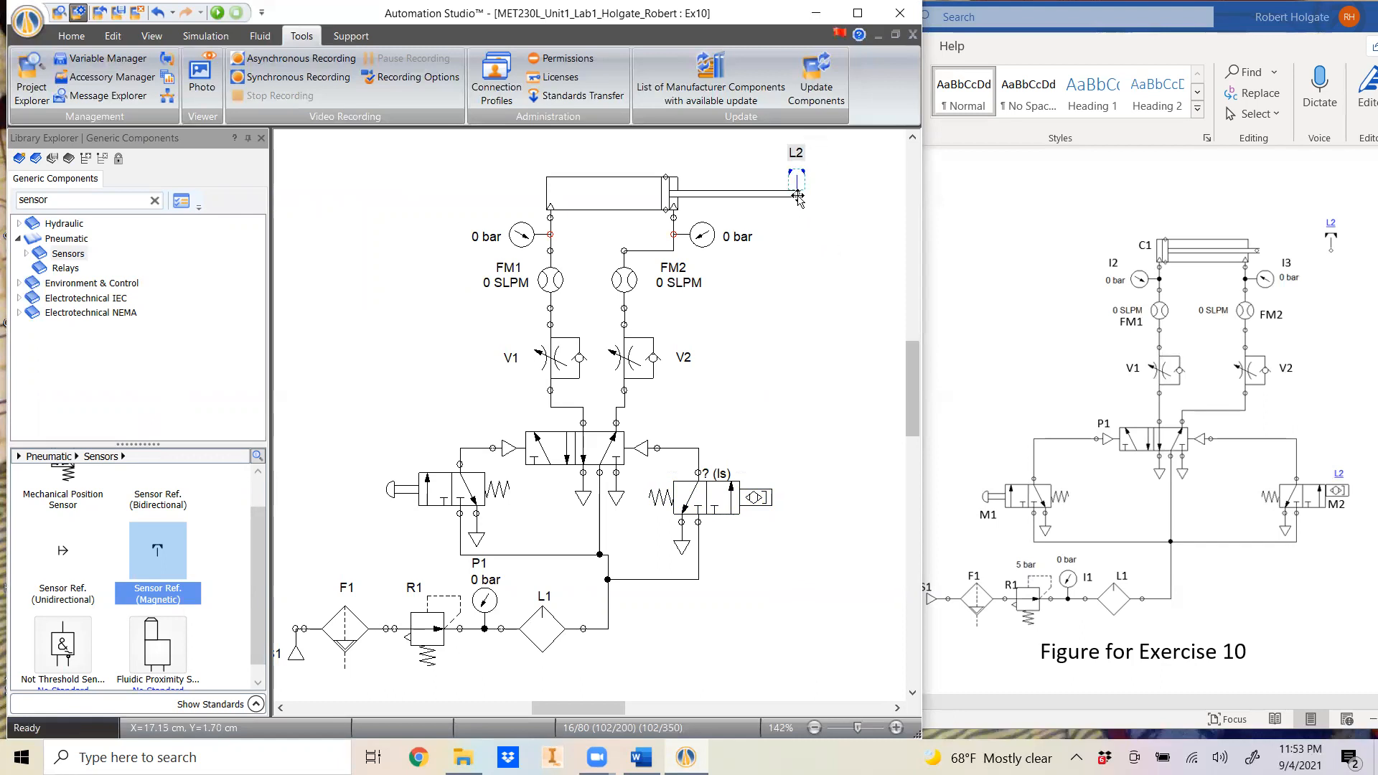
pyautogui.click(835, 343)
pyautogui.moveTo(794, 173); pyautogui.dragTo(666, 186)
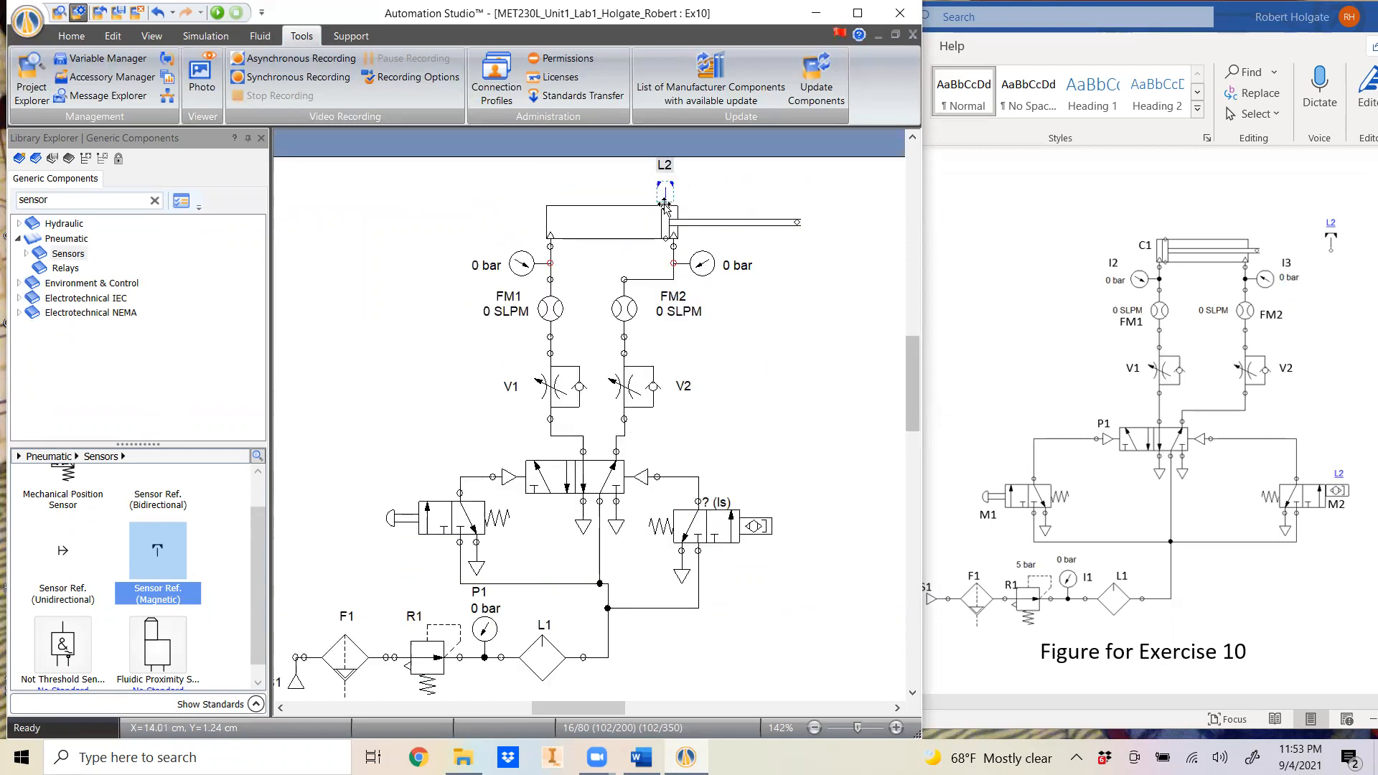
pyautogui.moveTo(664, 190); pyautogui.dragTo(796, 208)
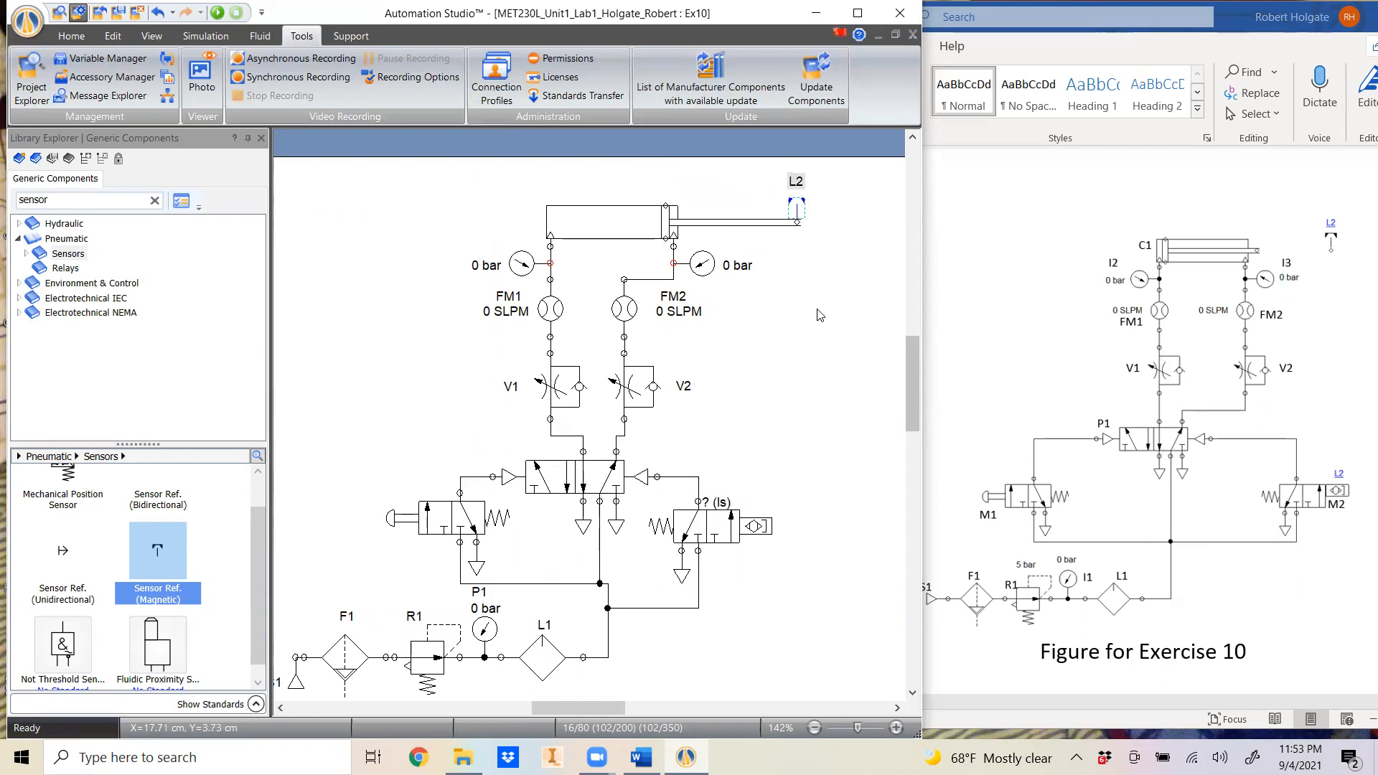
pyautogui.click(821, 315)
# - Associate the sensor-operated valve's input signal with the L2 simulation variable, filtering the compatible variables by L2
pyautogui.doubleClick(729, 529)
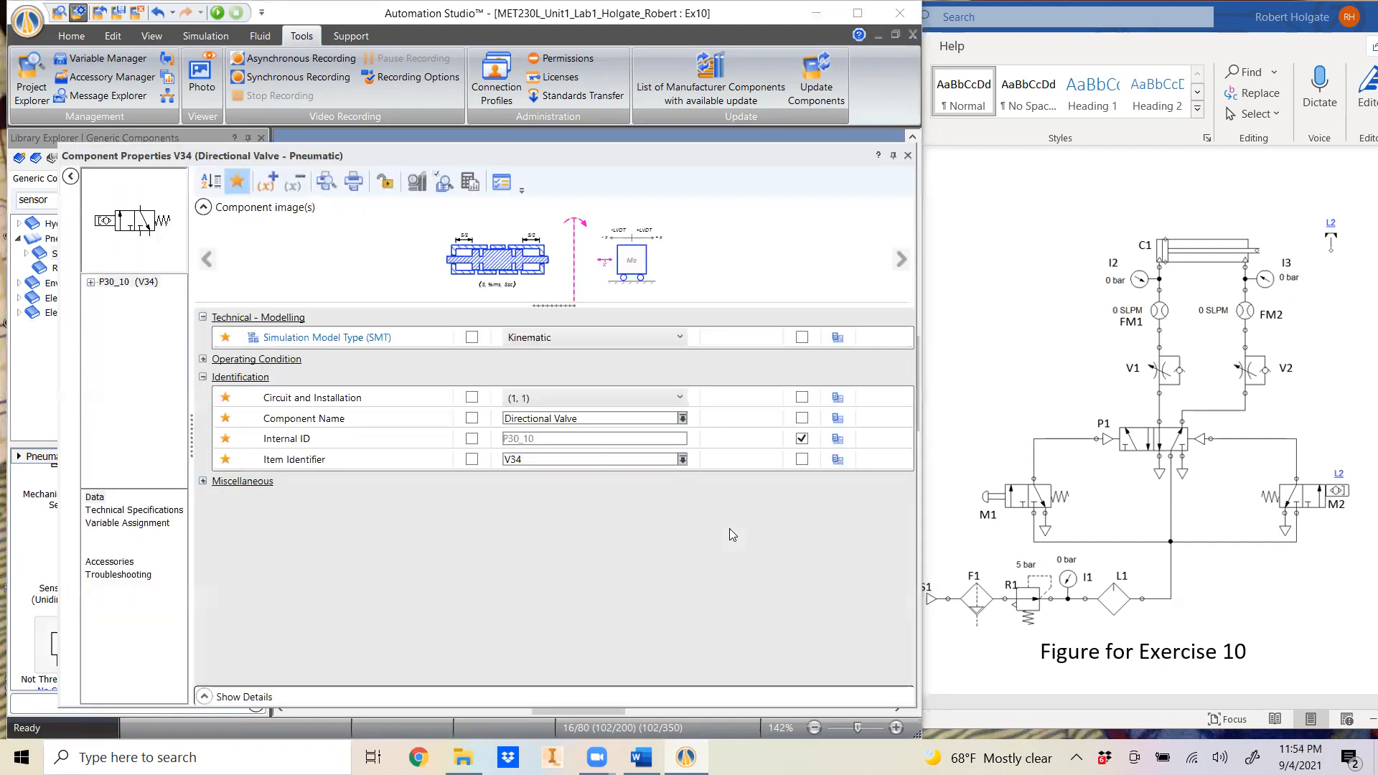
pyautogui.click(113, 524)
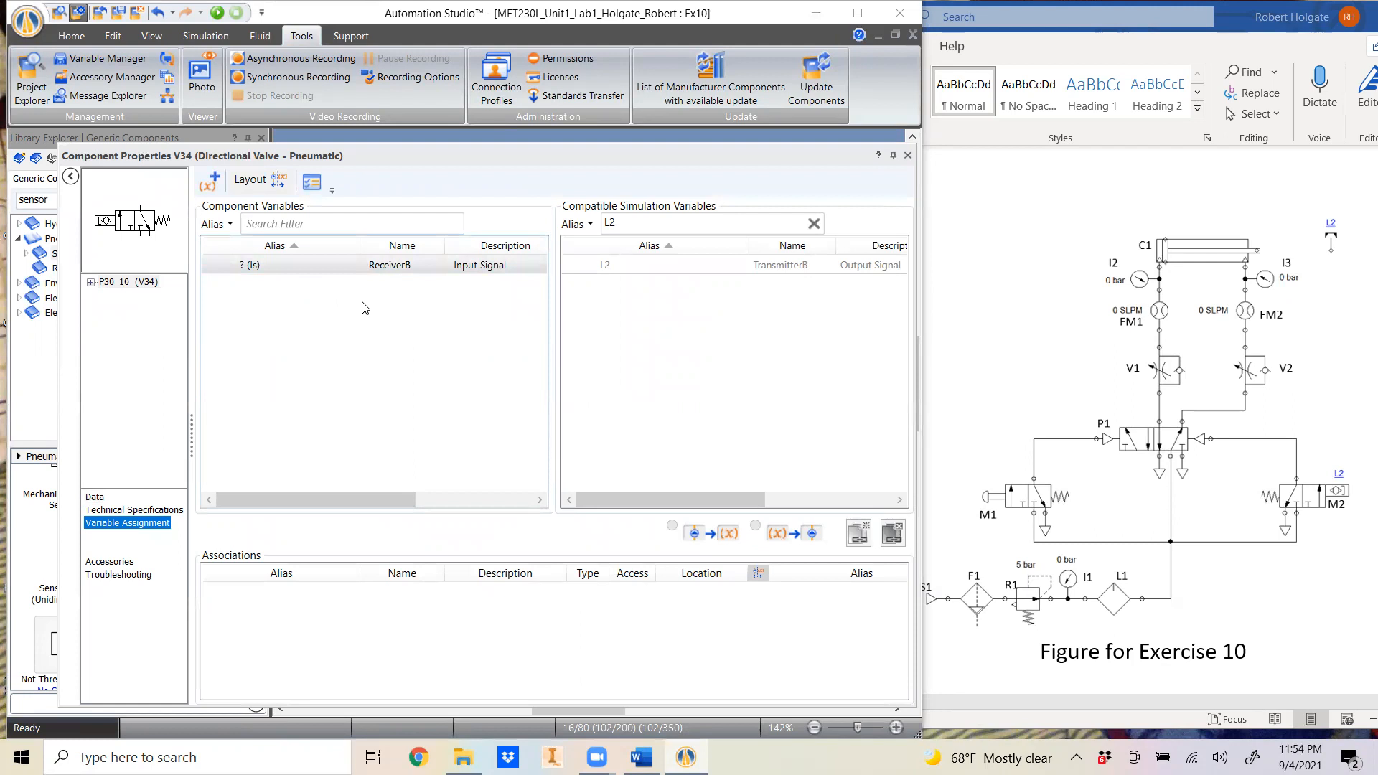
pyautogui.click(813, 223)
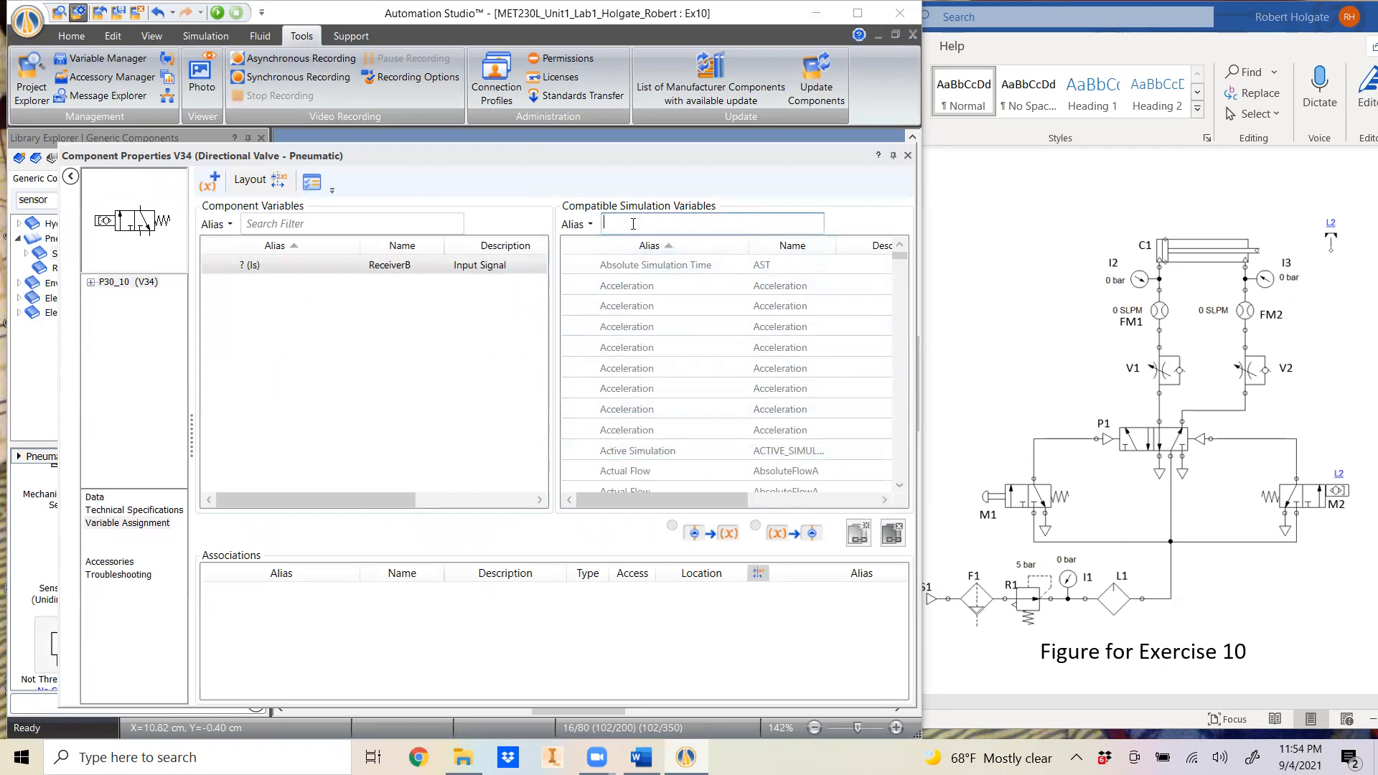
pyautogui.write('L2')
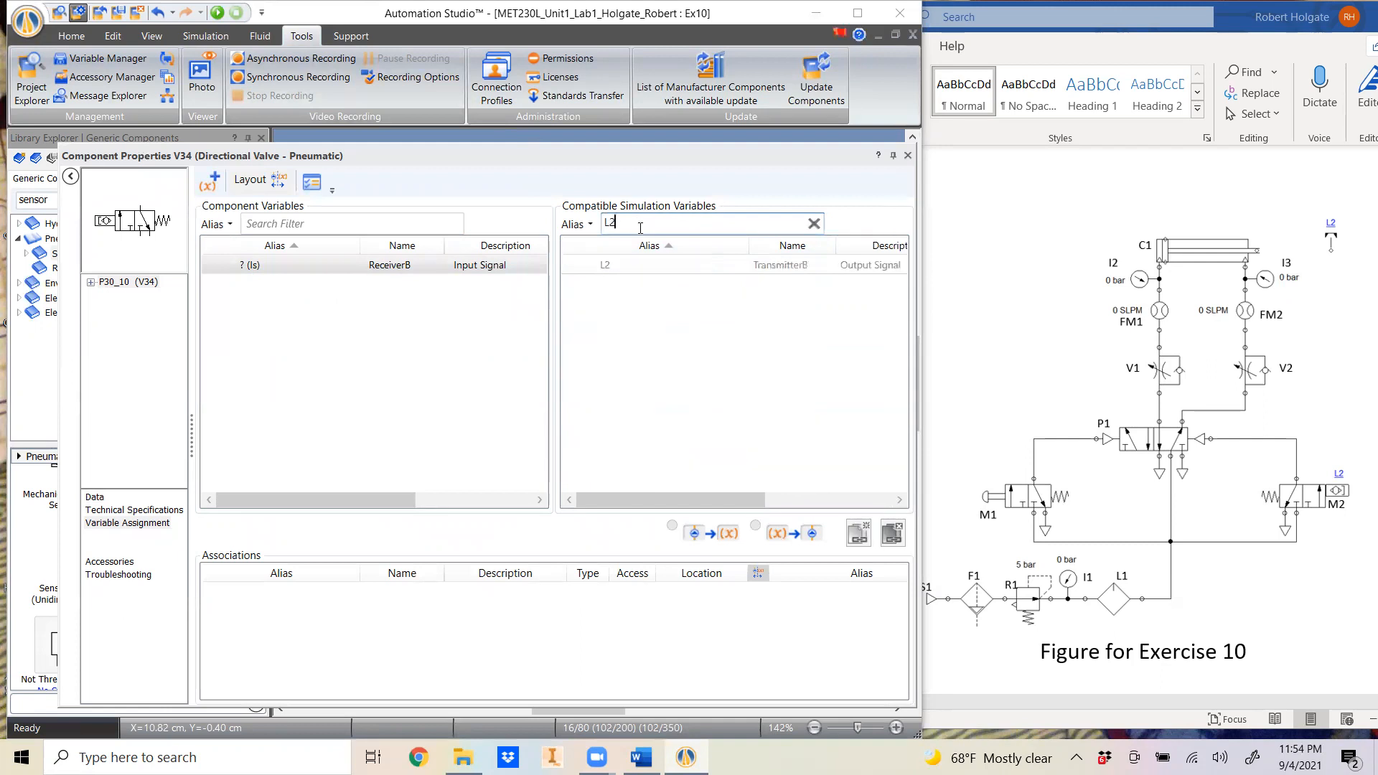
pyautogui.moveTo(630, 275)
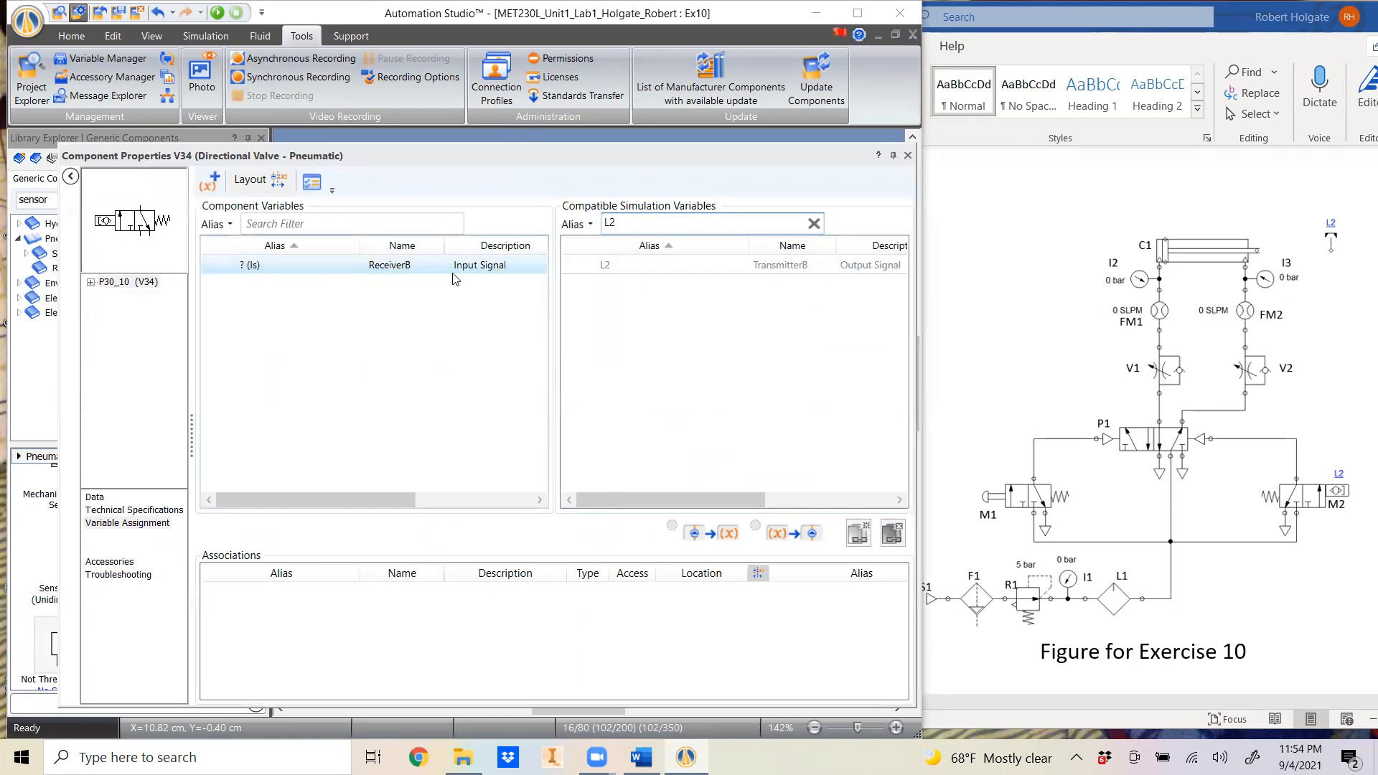
pyautogui.doubleClick(633, 272)
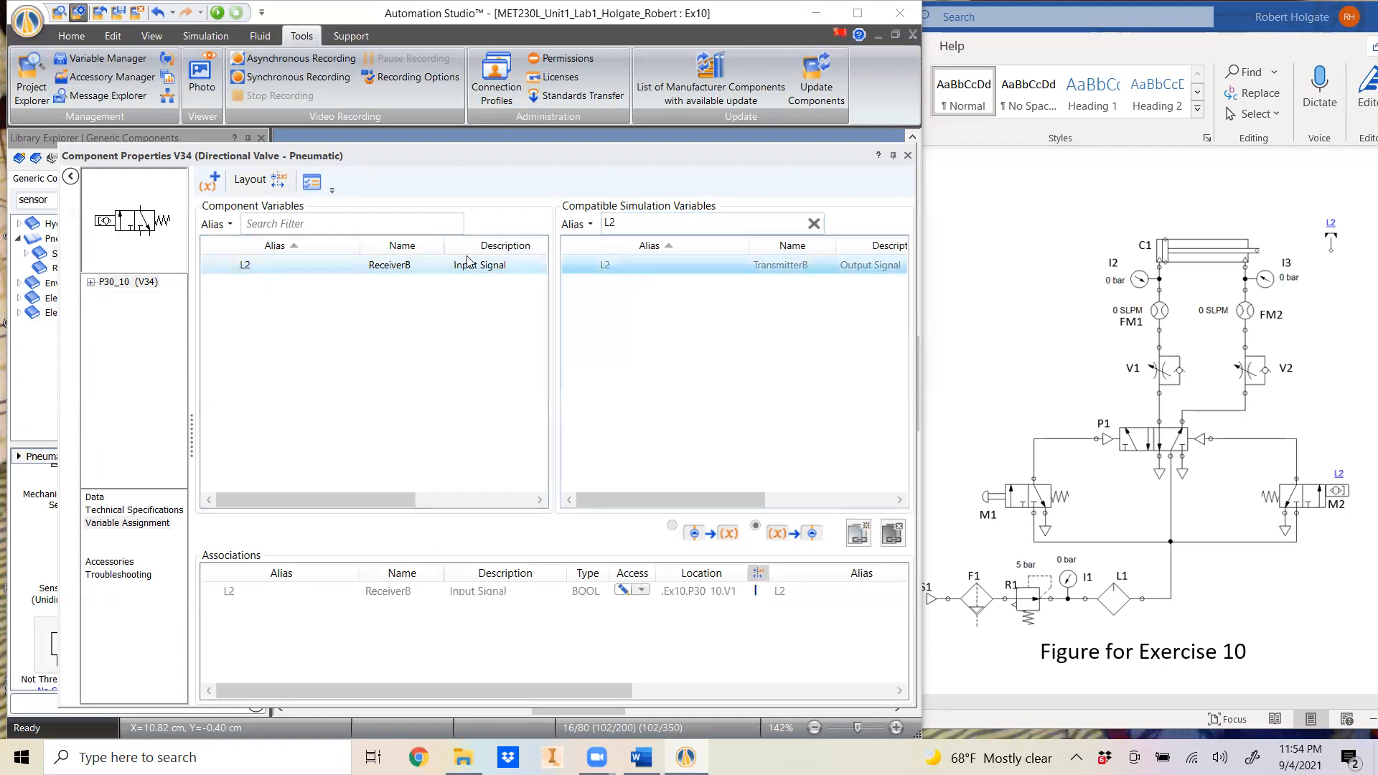
pyautogui.moveTo(263, 274)
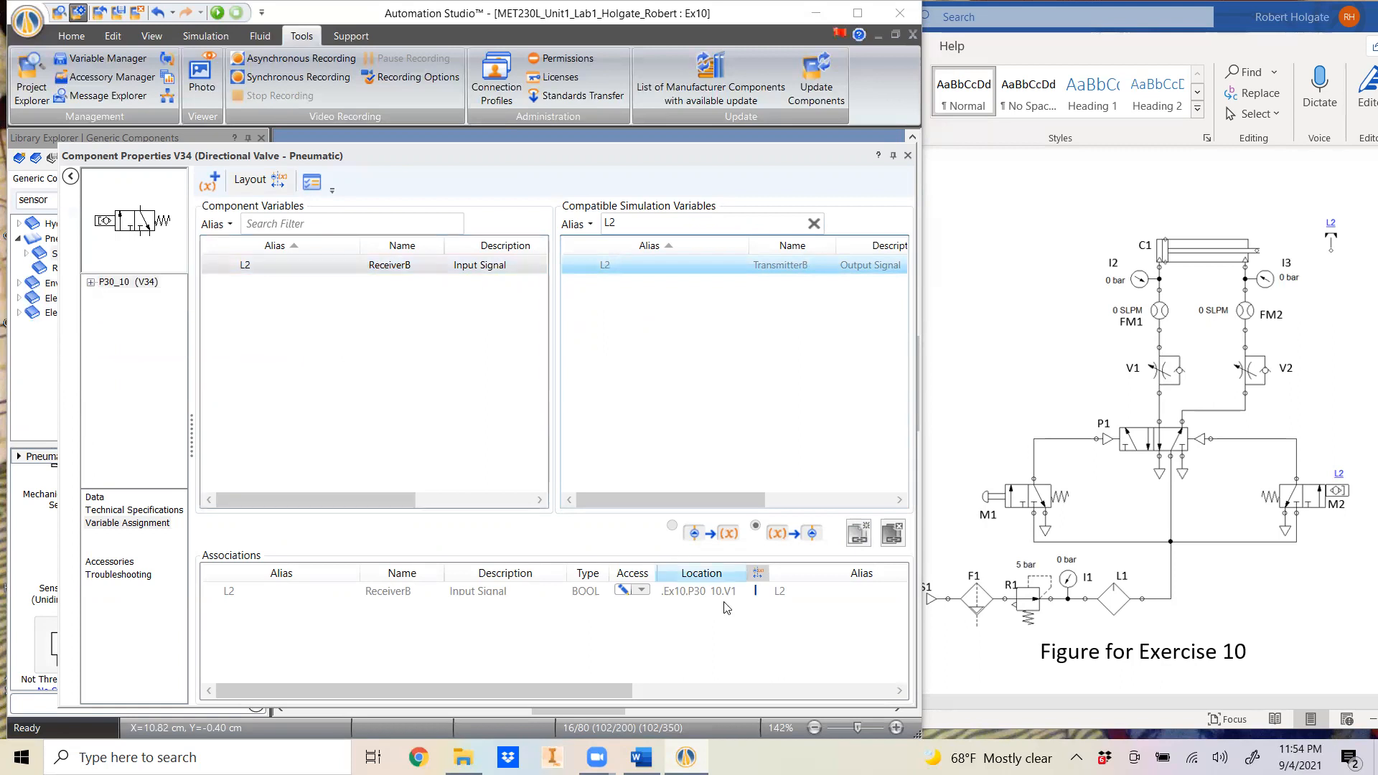
pyautogui.click(126, 285)
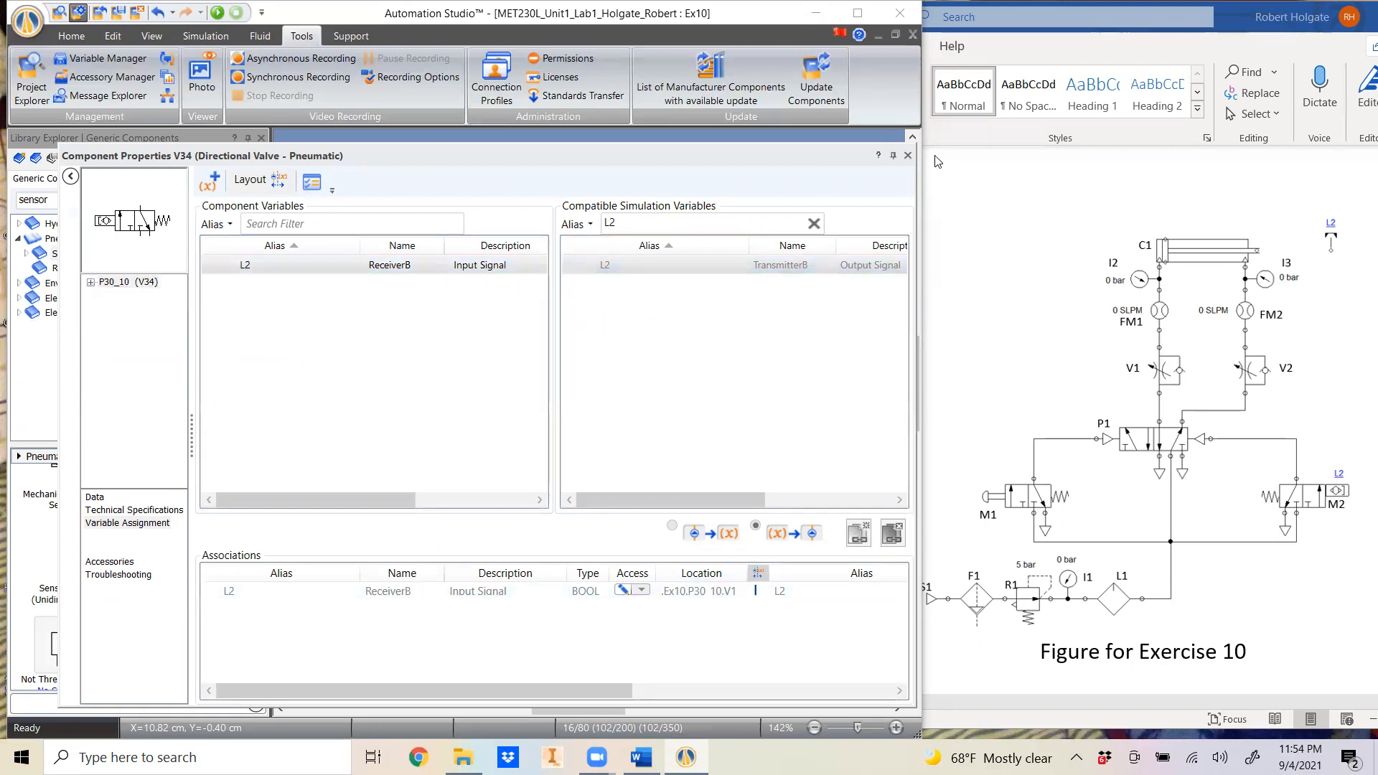
pyautogui.click(908, 156)
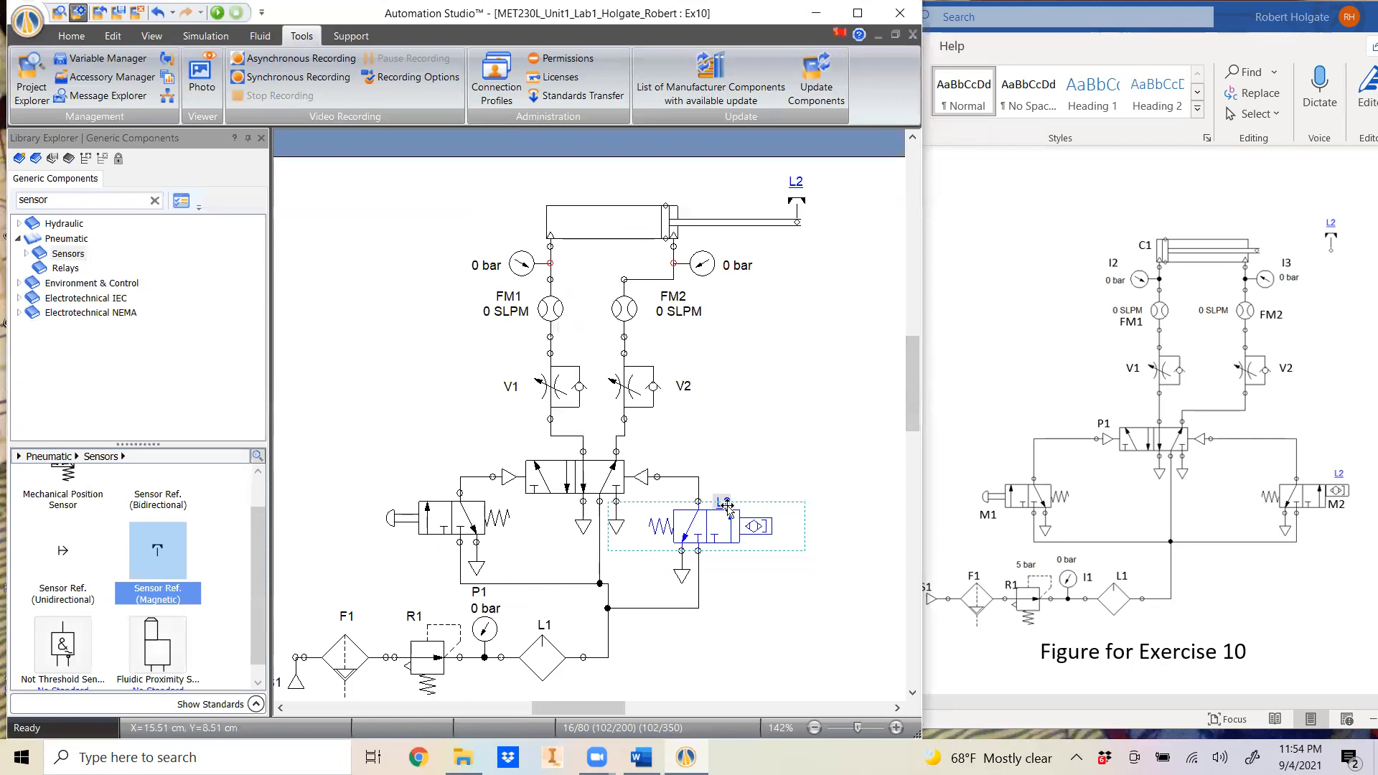
# - Move the valve's L2 label over its proximity sensor symbol
pyautogui.click(747, 470)
pyautogui.moveTo(729, 500); pyautogui.dragTo(773, 502)
pyautogui.click(723, 478)
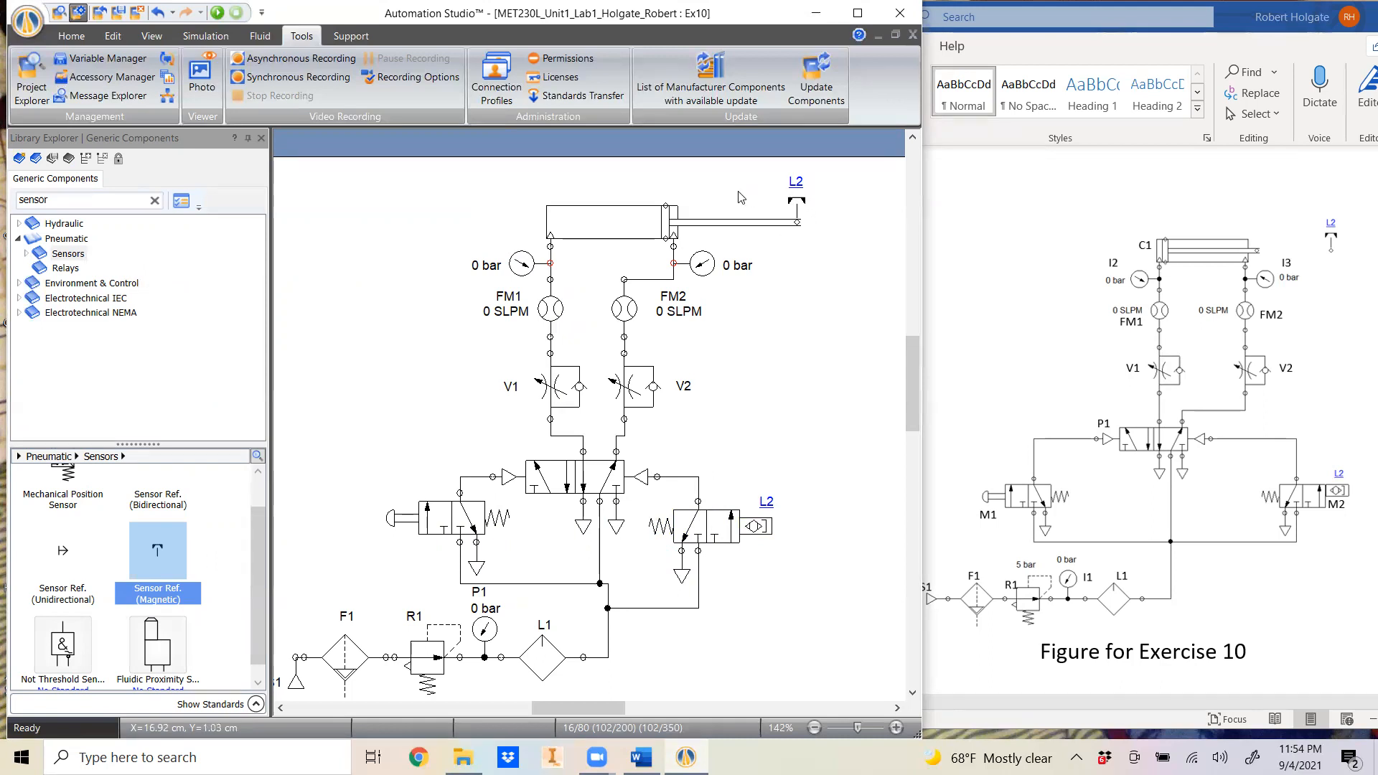
# - Set the double-acting cylinder's extension back to 0 %
pyautogui.doubleClick(616, 209)
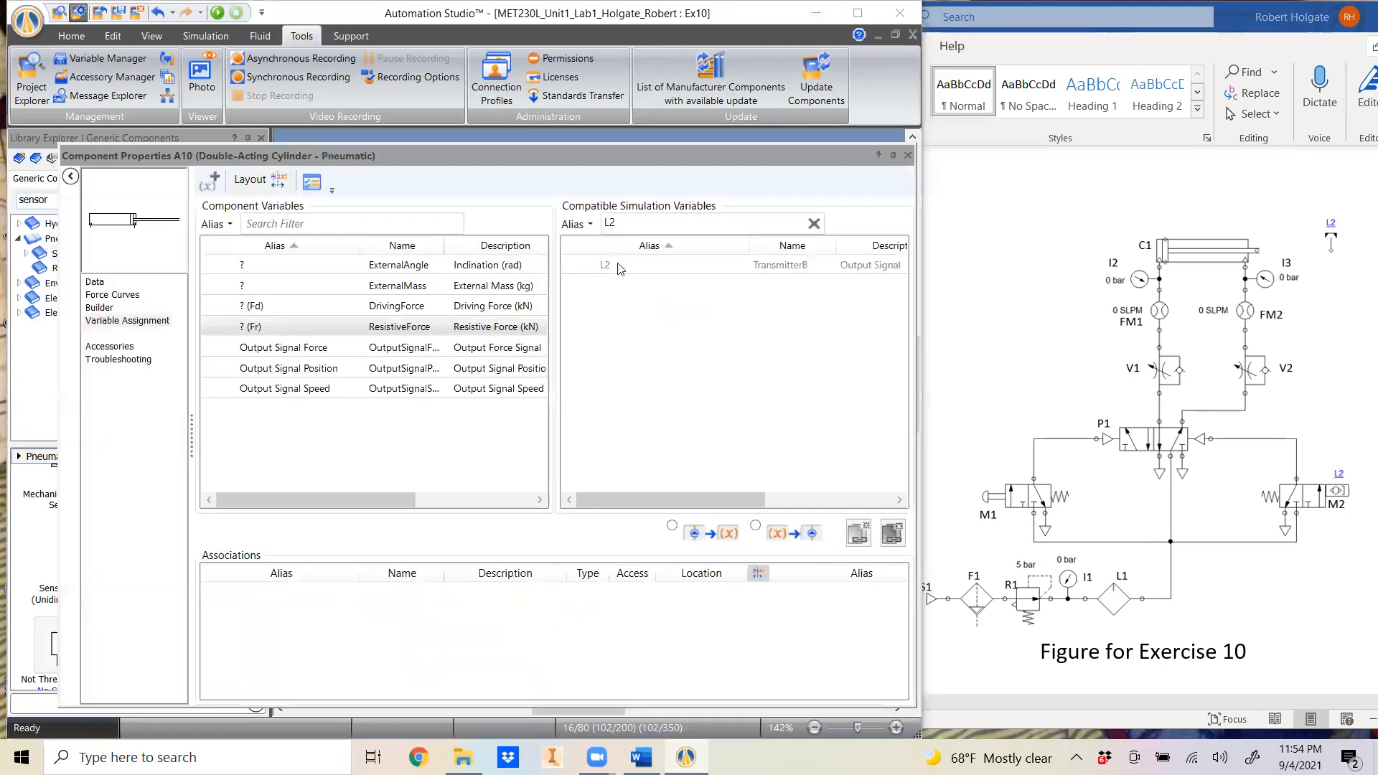
pyautogui.click(94, 281)
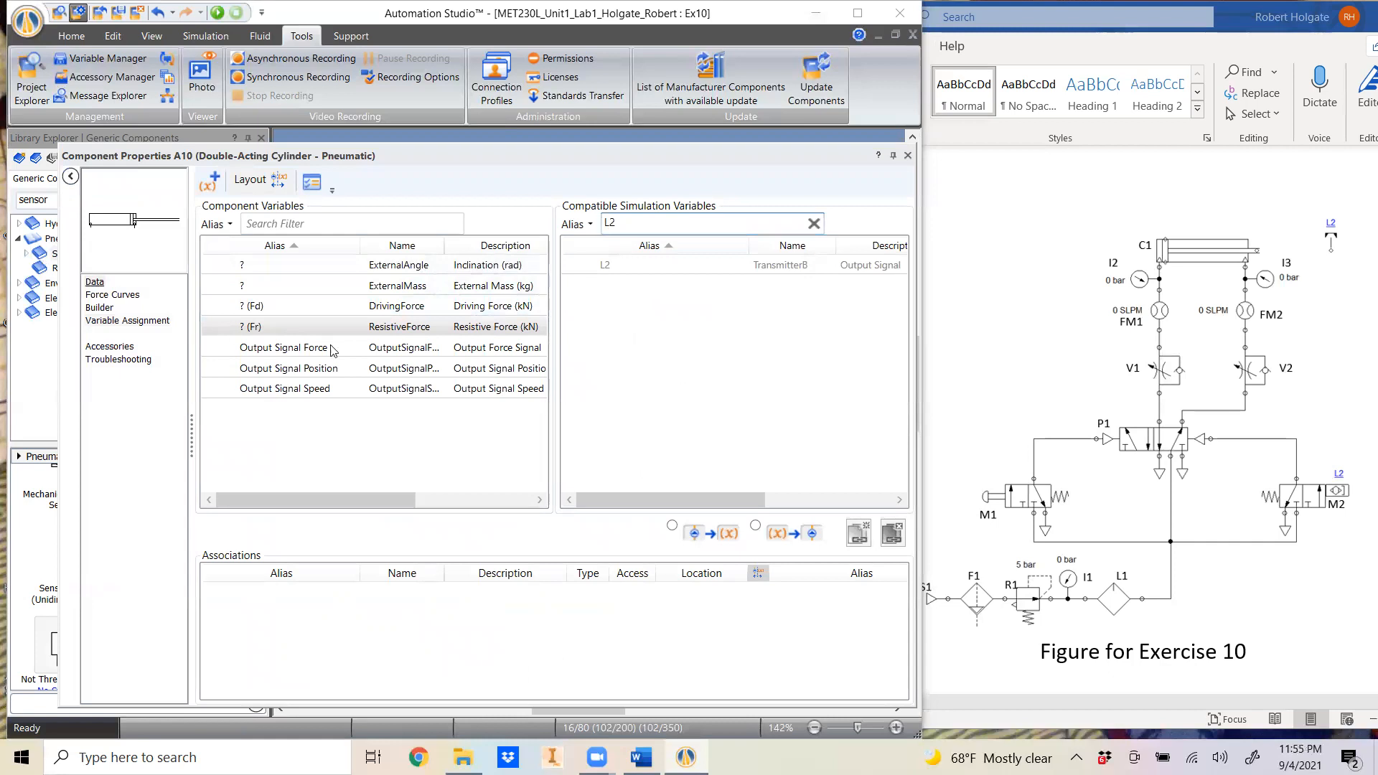
pyautogui.click(611, 336)
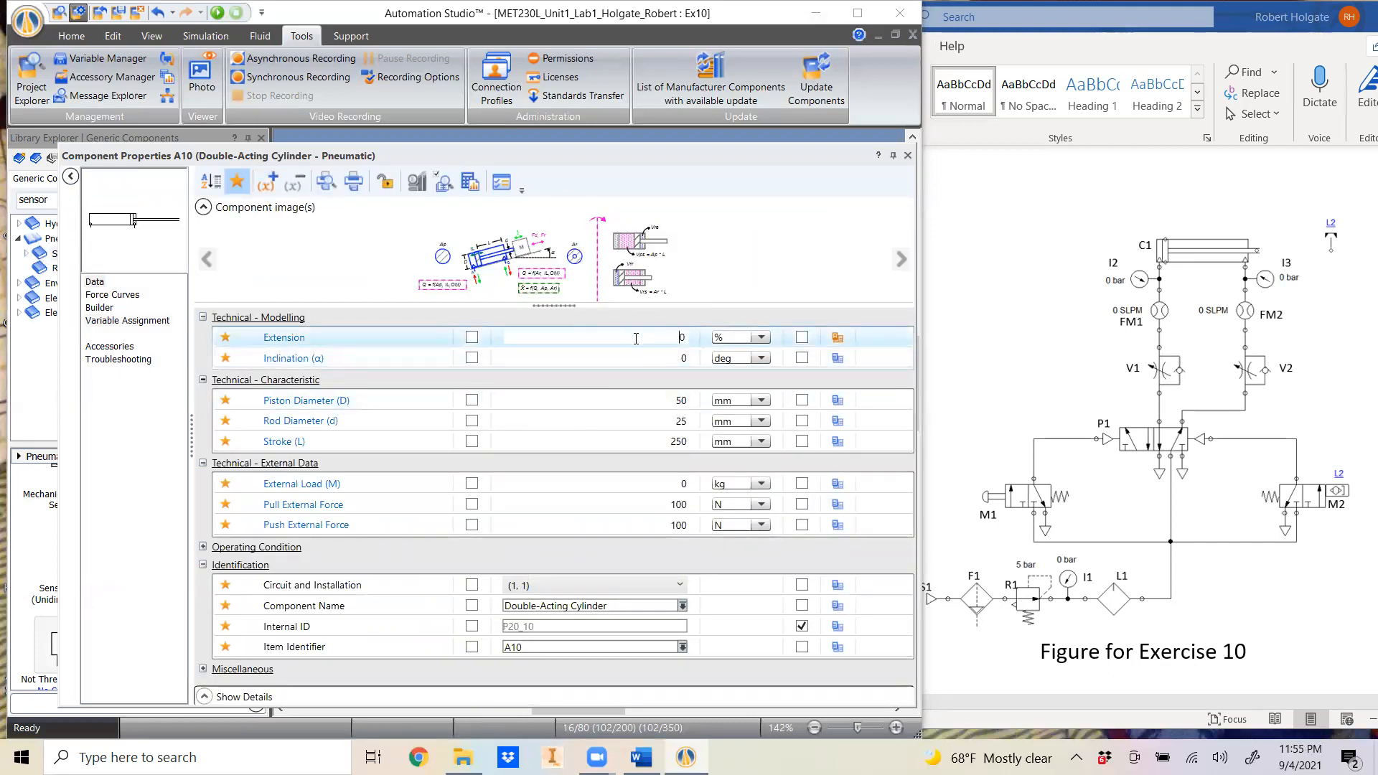
pyautogui.press('Return')
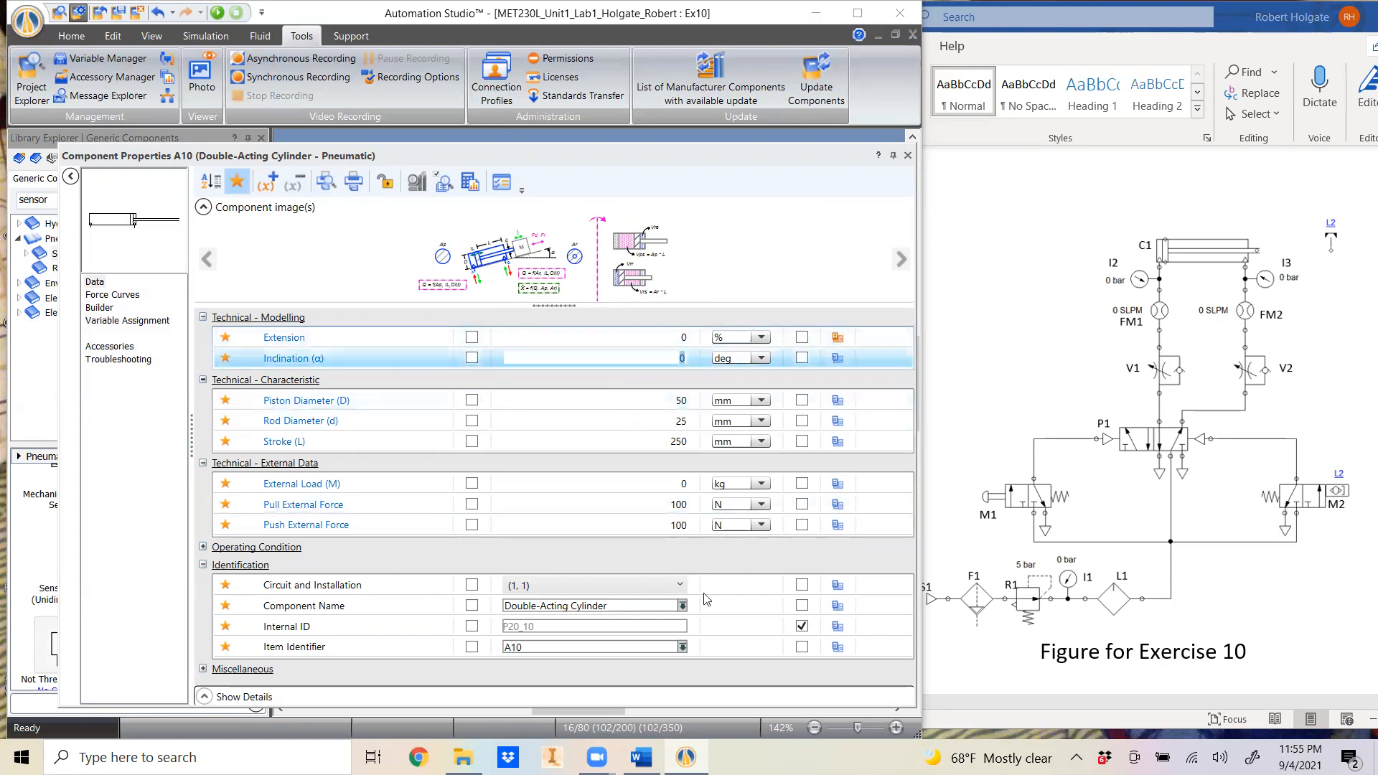
pyautogui.click(907, 155)
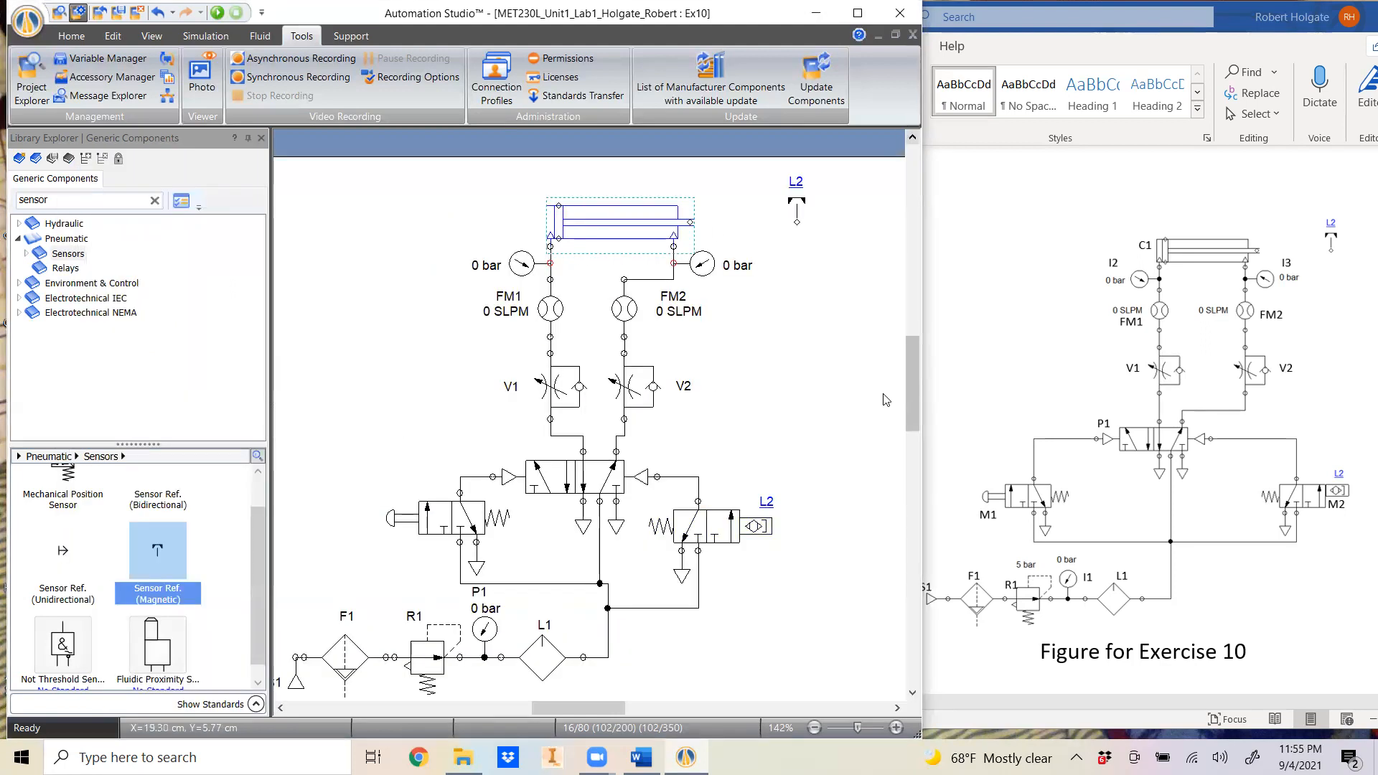
# - Run the simulation and actuate the push-button valve to extend the cylinder
pyautogui.click(216, 12)
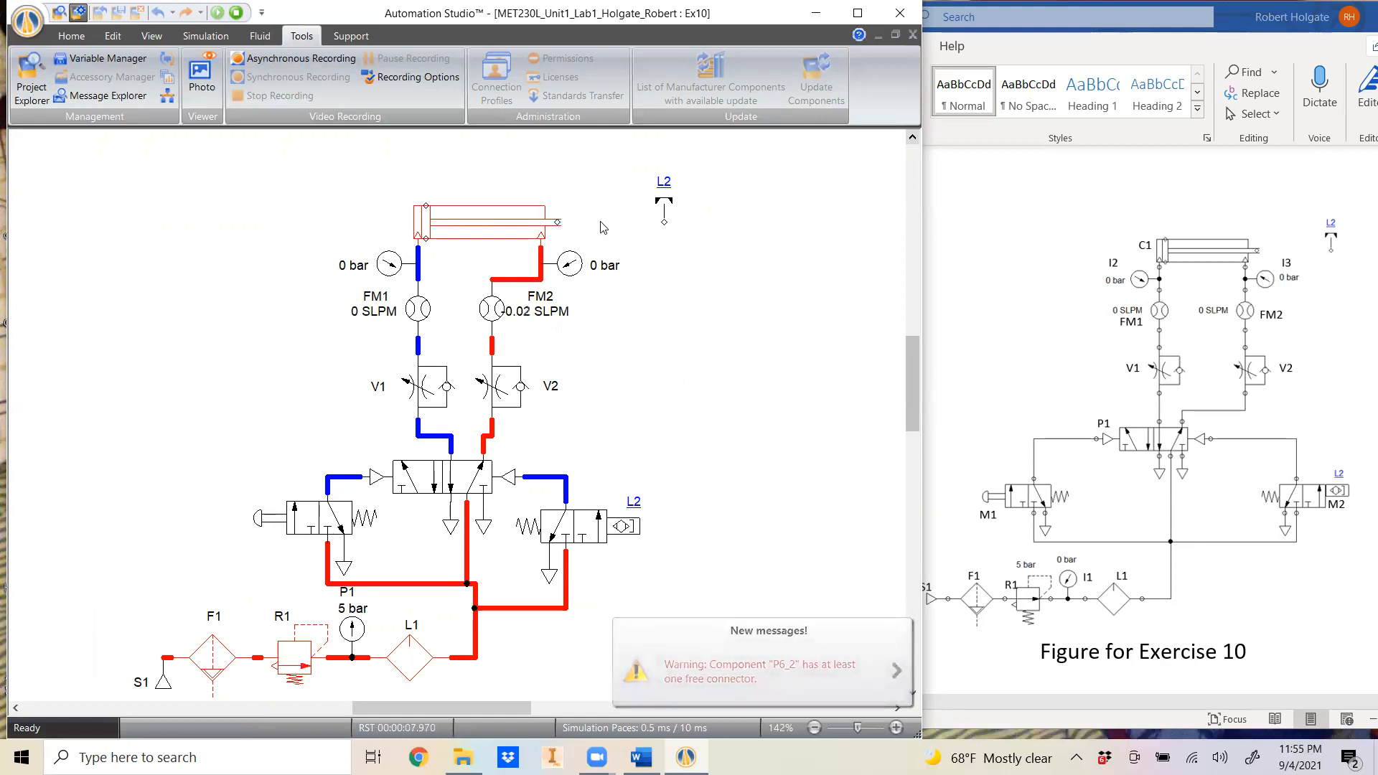
pyautogui.click(263, 518)
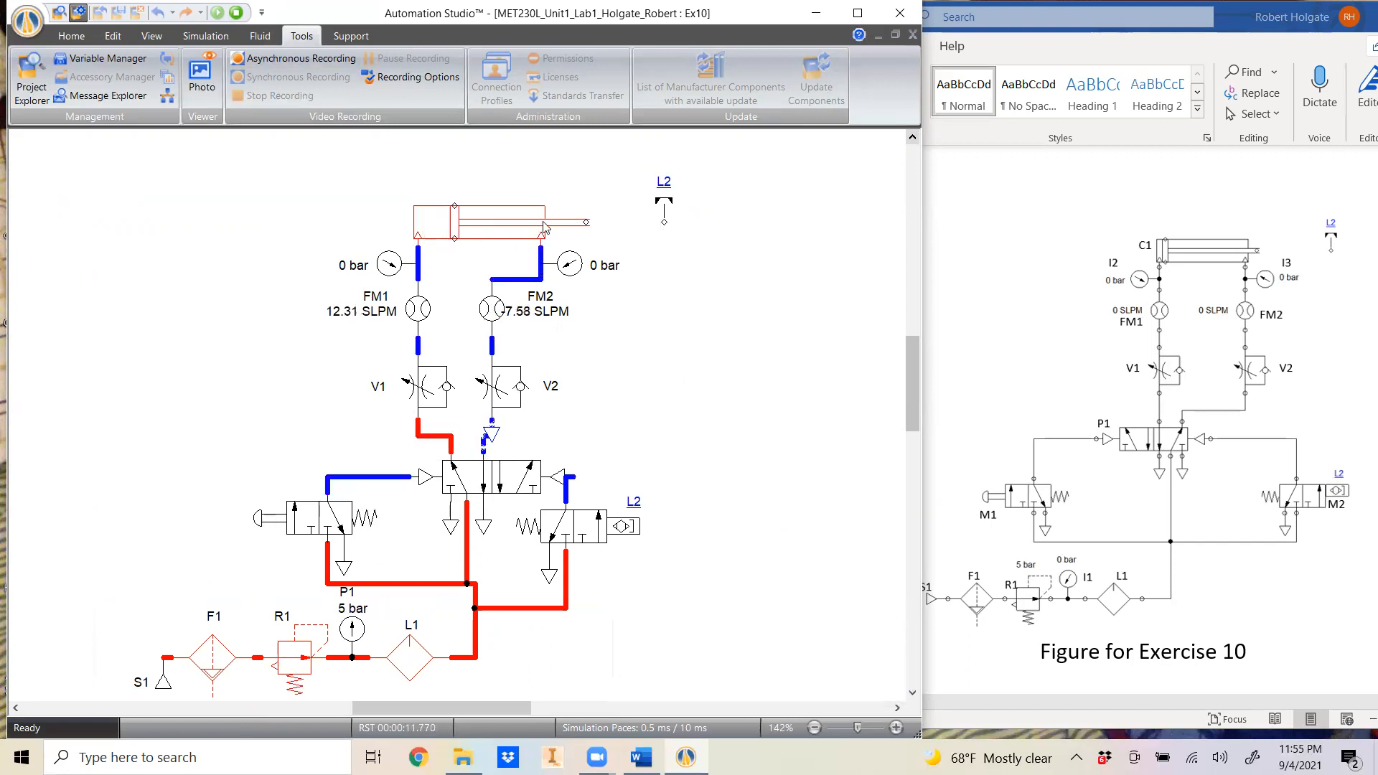